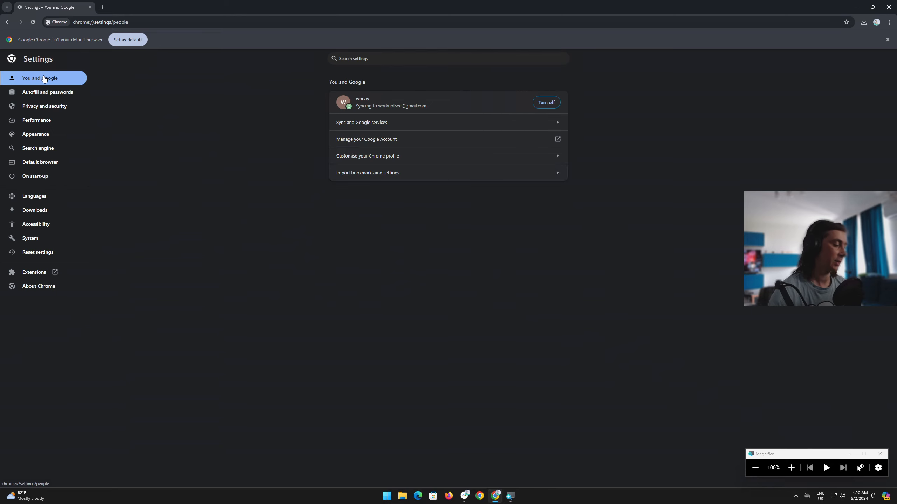
- Check the synced account and open the page for managing what is synced, within Sync and Google services
key("super+plus")
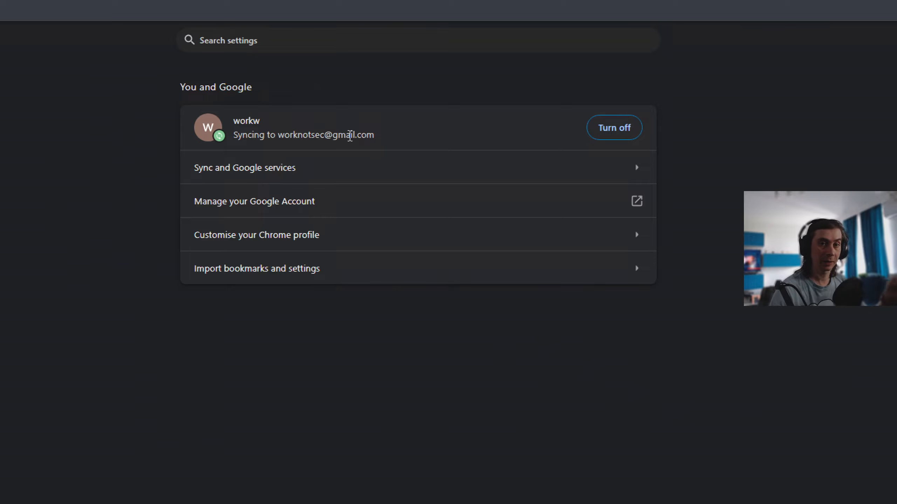
left_click_drag(292, 137, 389, 138)
left_click(392, 138)
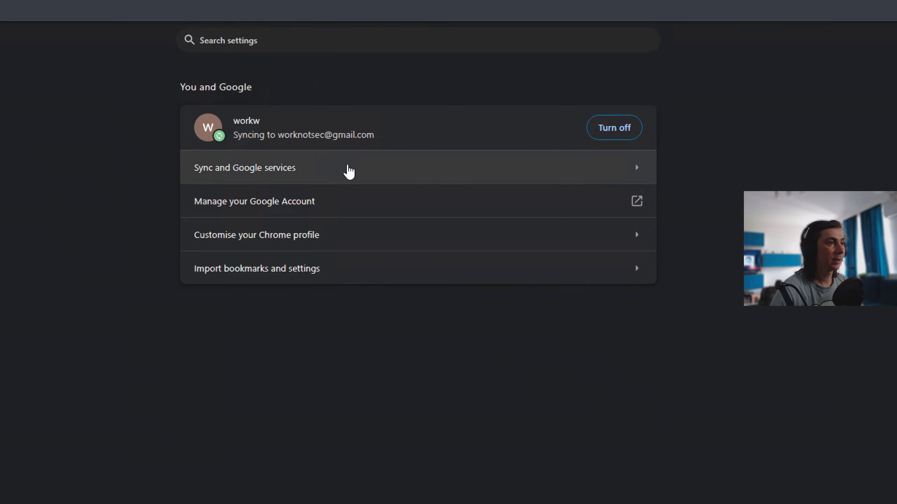
left_click(396, 172)
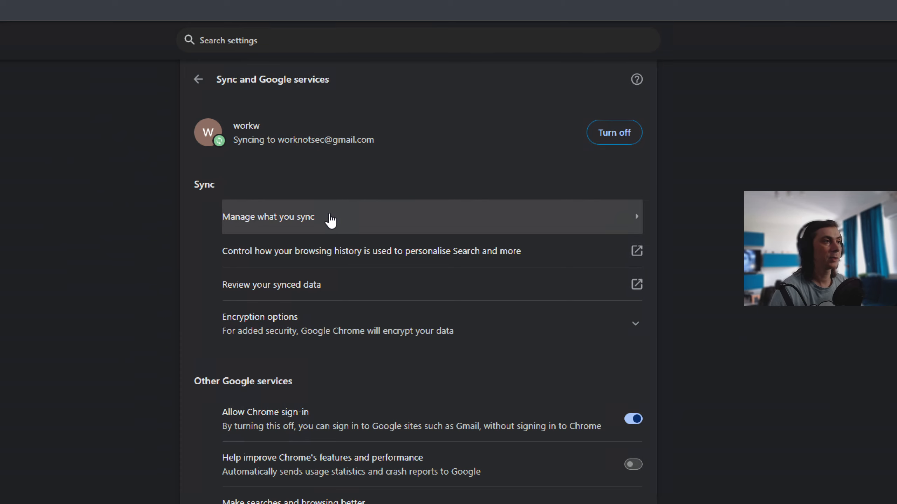
left_click(331, 221)
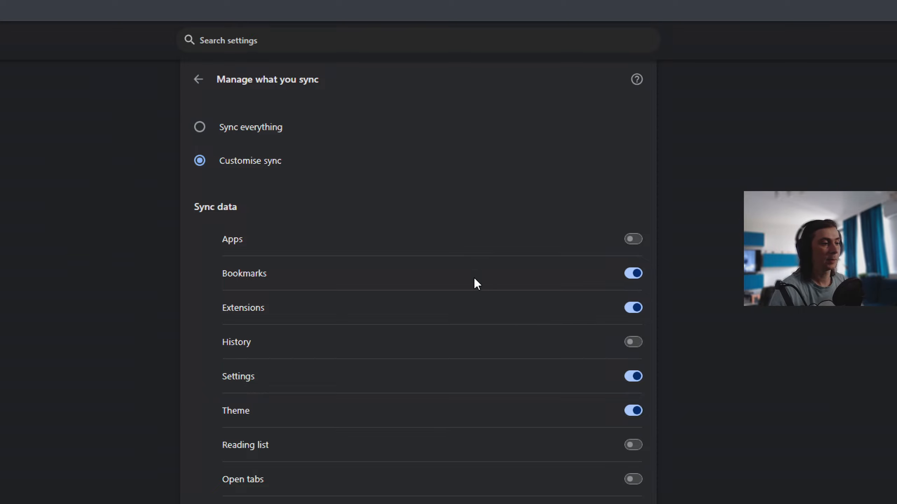
- Review which data types are enabled under Customise sync, from Apps through to Google Pay payment methods
scroll(475, 282, "down", 1)
scroll(469, 486, "down", 6)
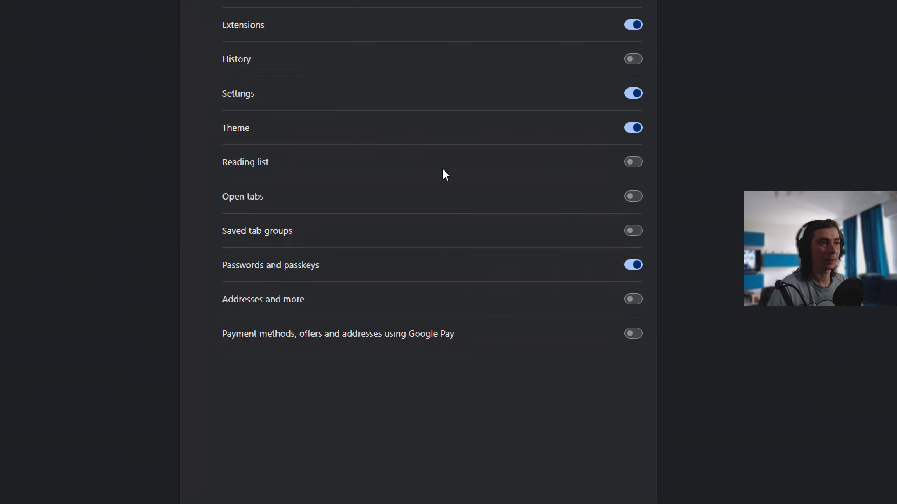
scroll(434, 106, "up", 3)
scroll(421, 32, "up", 1)
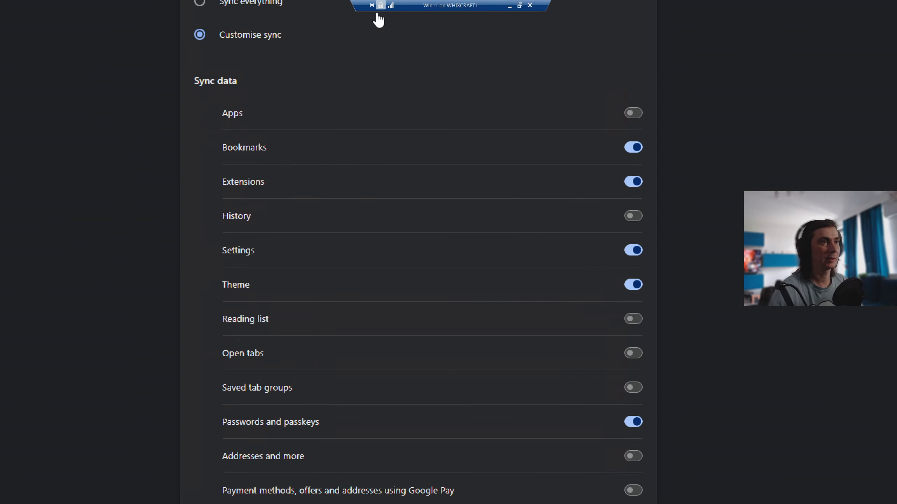
scroll(318, 20, "up", 2)
scroll(280, 23, "up", 1)
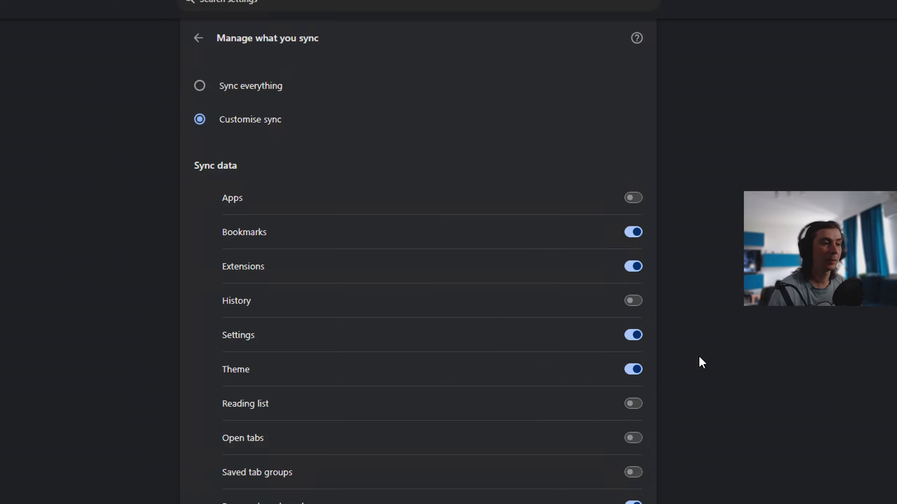
scroll(547, 419, "down", 5)
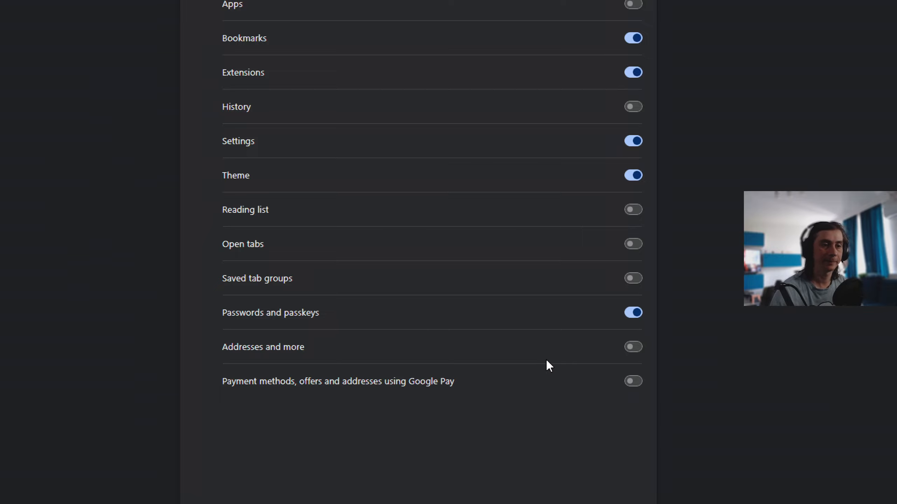
scroll(576, 390, "down", 1)
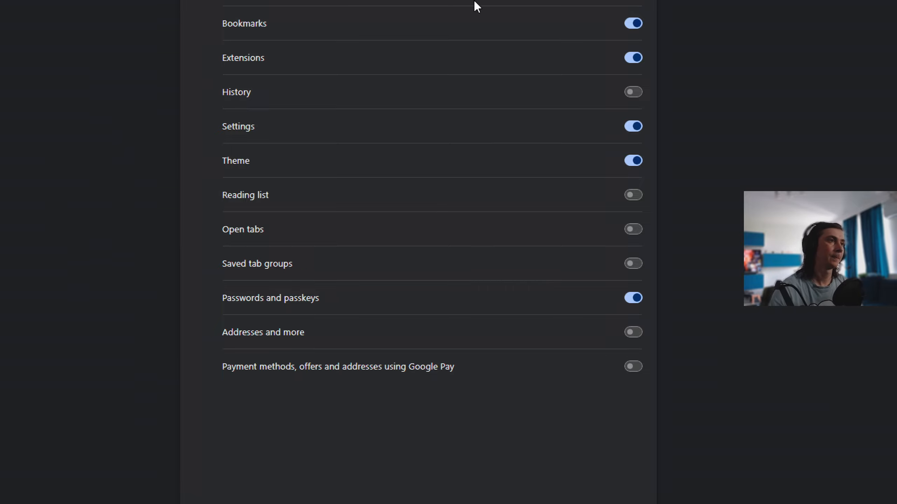
scroll(462, 10, "up", 6)
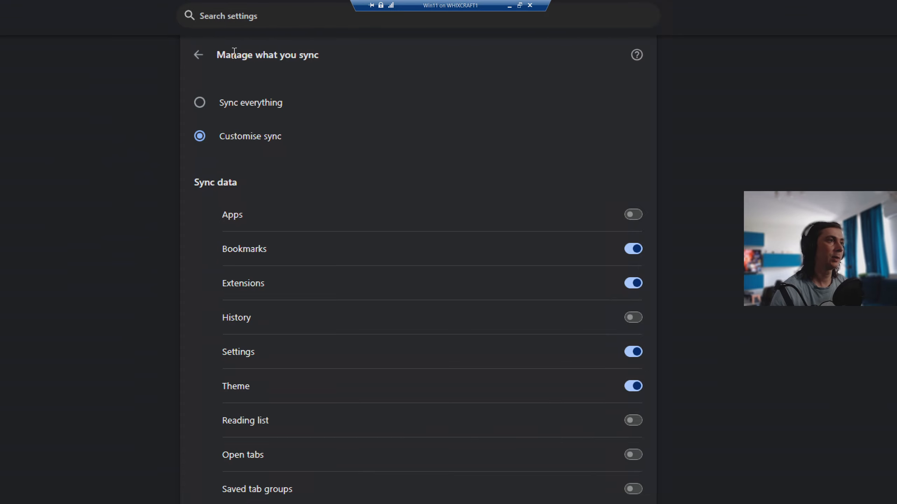
- Examine the Web & App Activity controls linked from the browsing history personalisation setting, and close that page
left_click(199, 55)
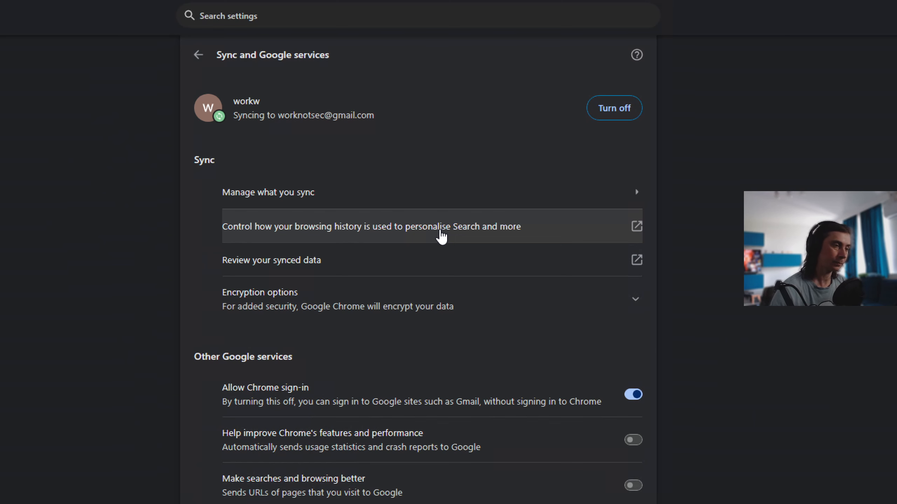
left_click(441, 236)
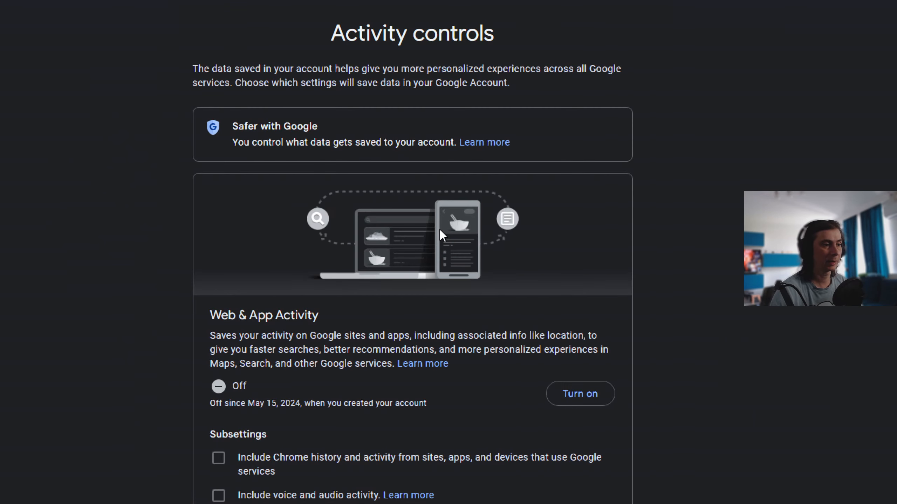
scroll(458, 469, "down", 2)
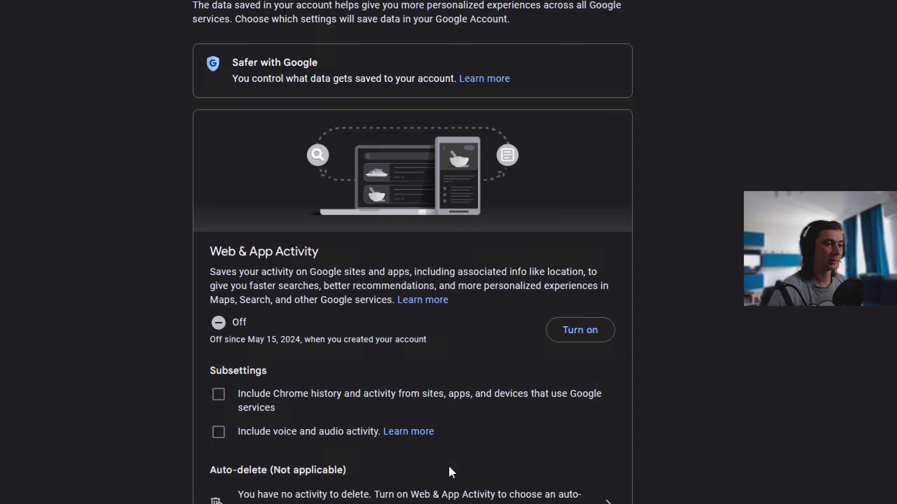
scroll(470, 484, "down", 1)
scroll(490, 497, "down", 3)
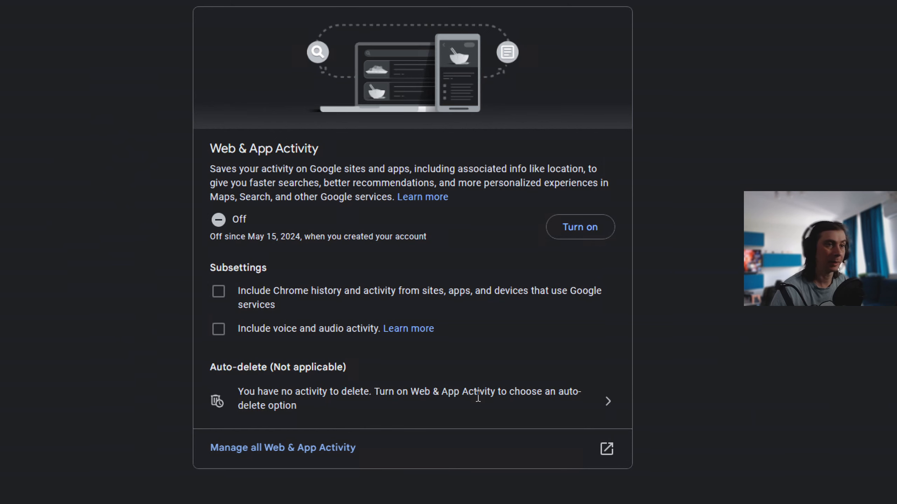
right_click(480, 275)
key("Escape")
scroll(351, 132, "up", 2)
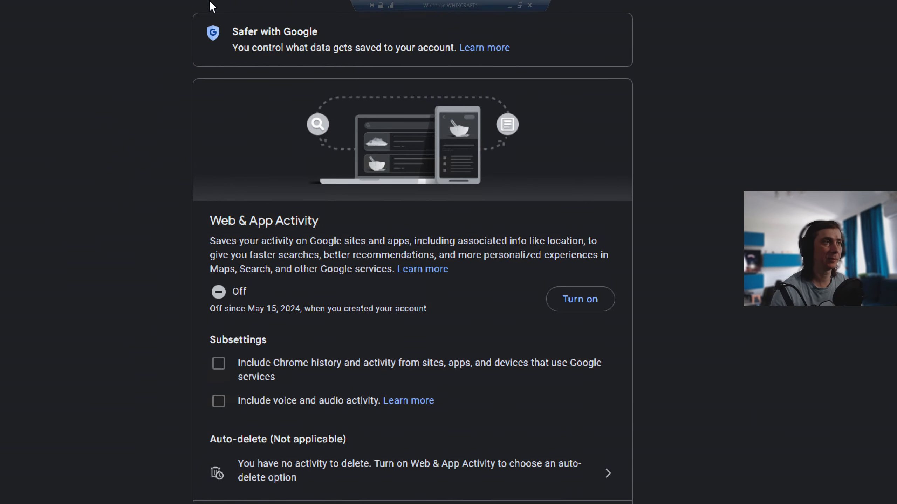
key("super+minus")
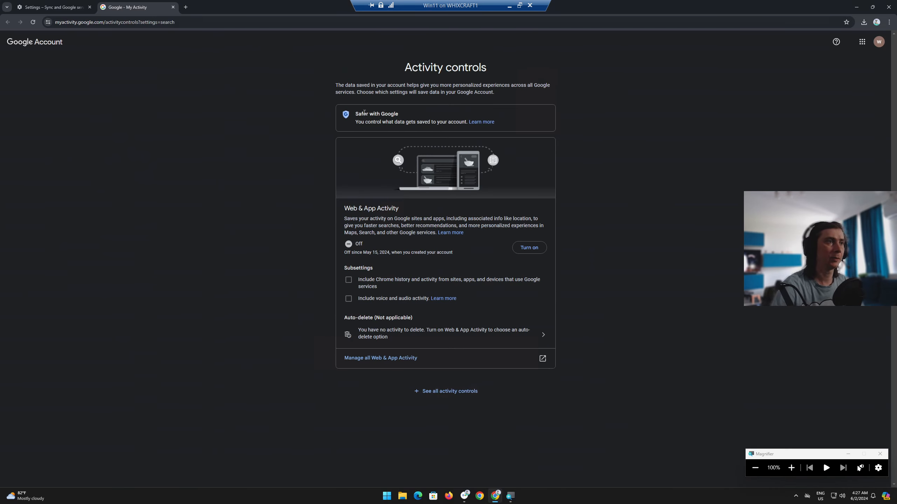
left_click(173, 8)
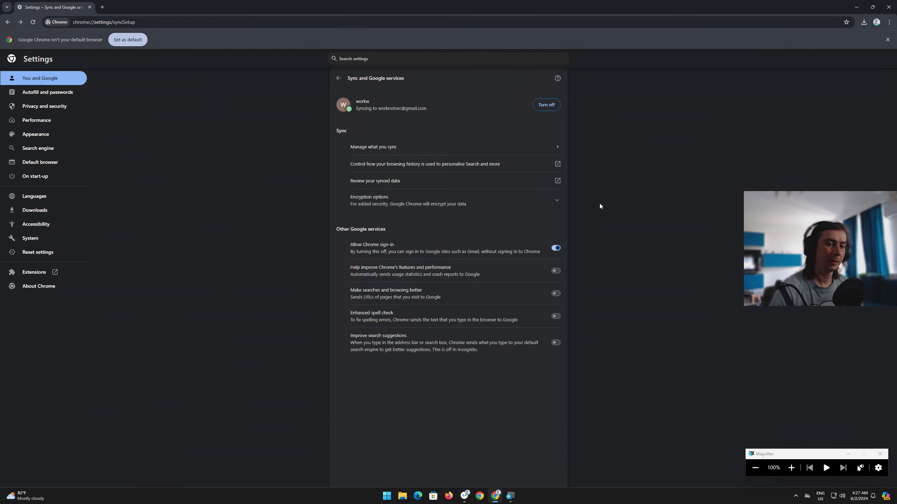
- Expand the sync encryption options and review them together with the Other Google services settings
key("super+plus")
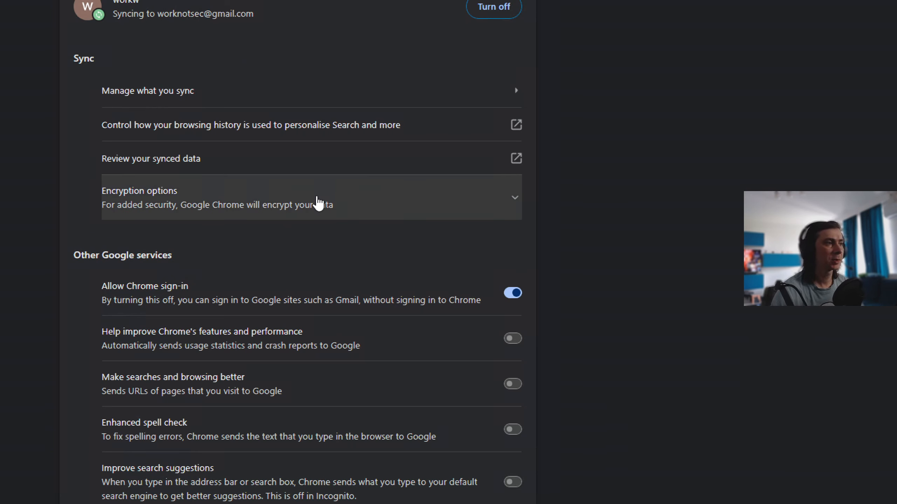
left_click(320, 204)
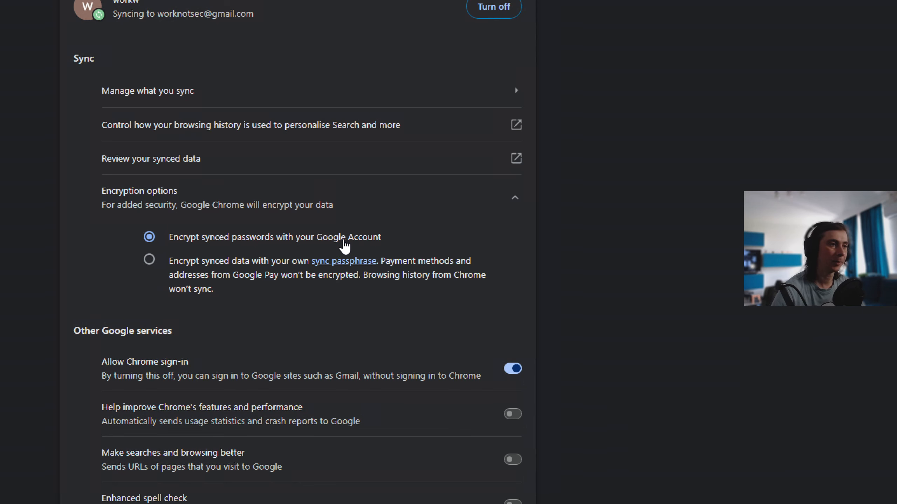
scroll(328, 487, "down", 2)
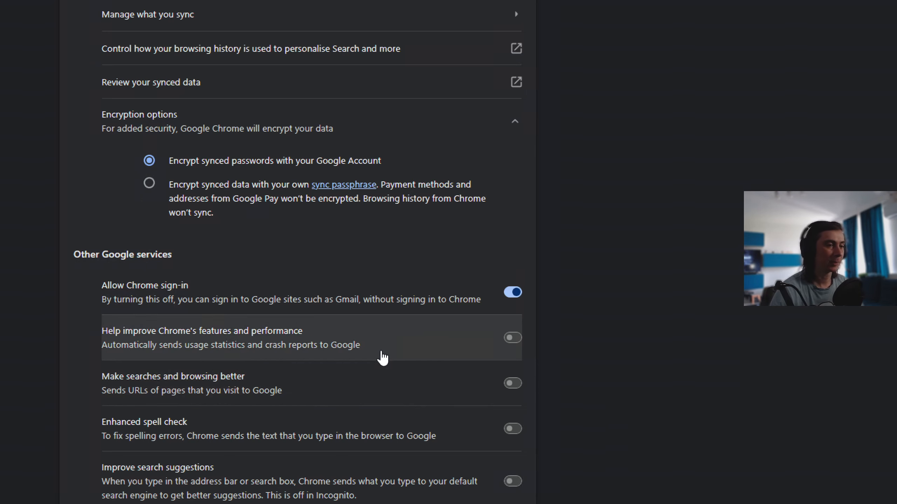
scroll(364, 385, "down", 2)
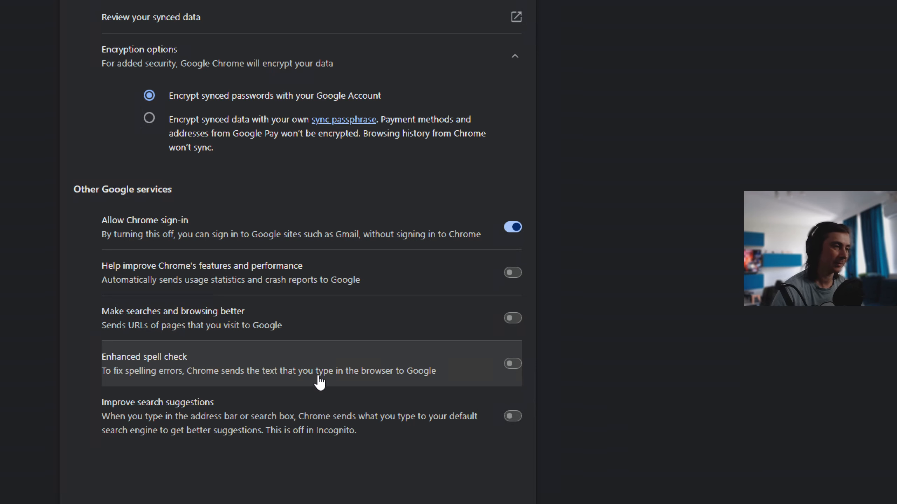
scroll(278, 469, "down", 1)
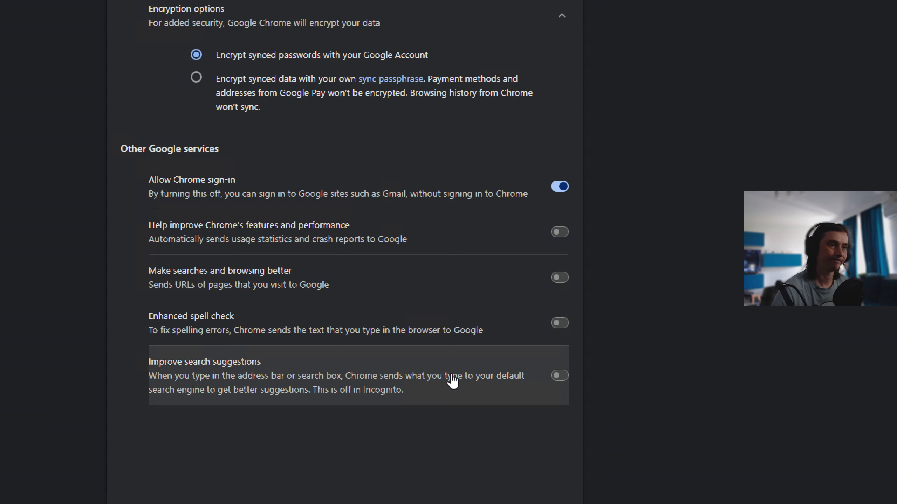
scroll(200, 10, "up", 8)
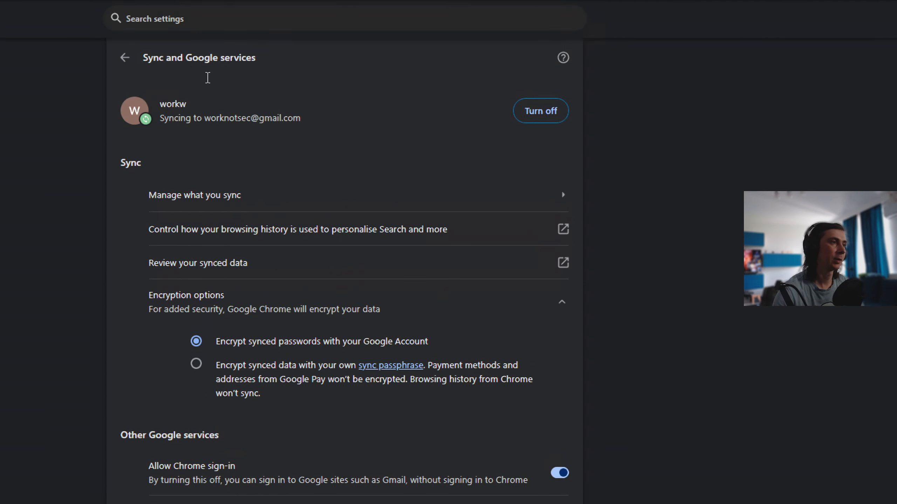
- Return to You and Google, check what can be imported from Mozilla Firefox under Import bookmarks and settings, and cancel the import
left_click(125, 57)
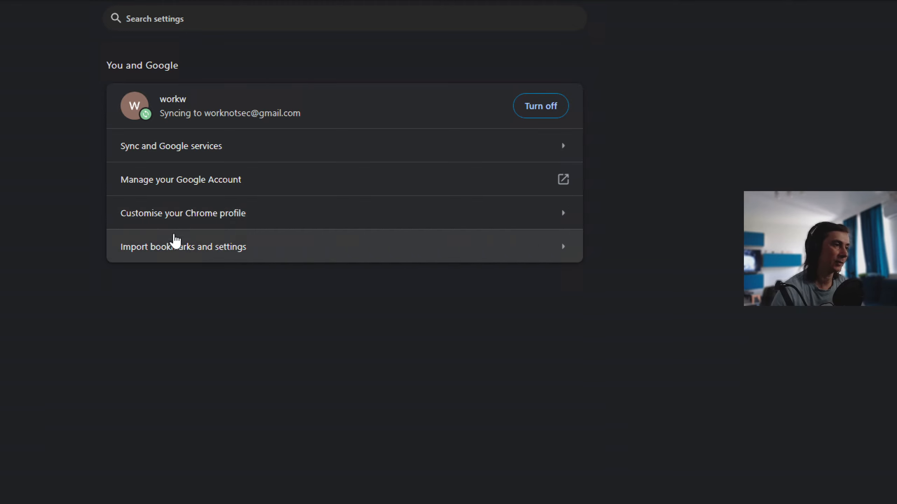
left_click(318, 248)
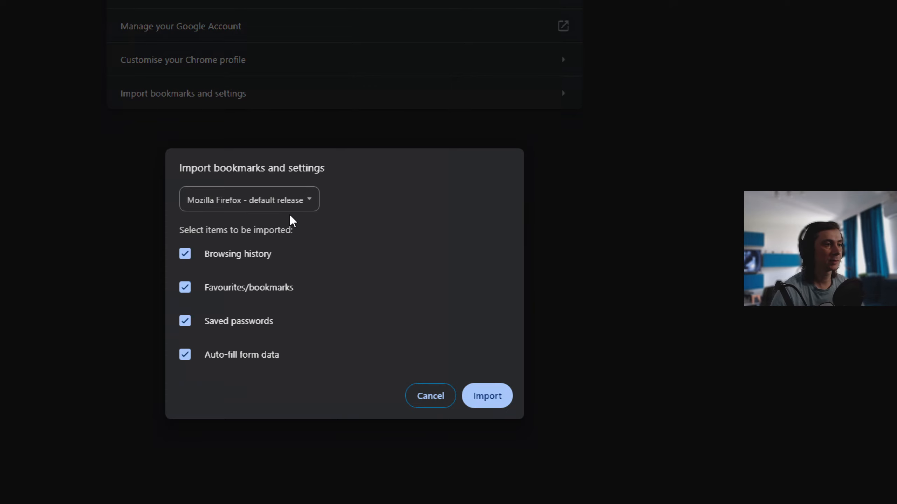
left_click(417, 395)
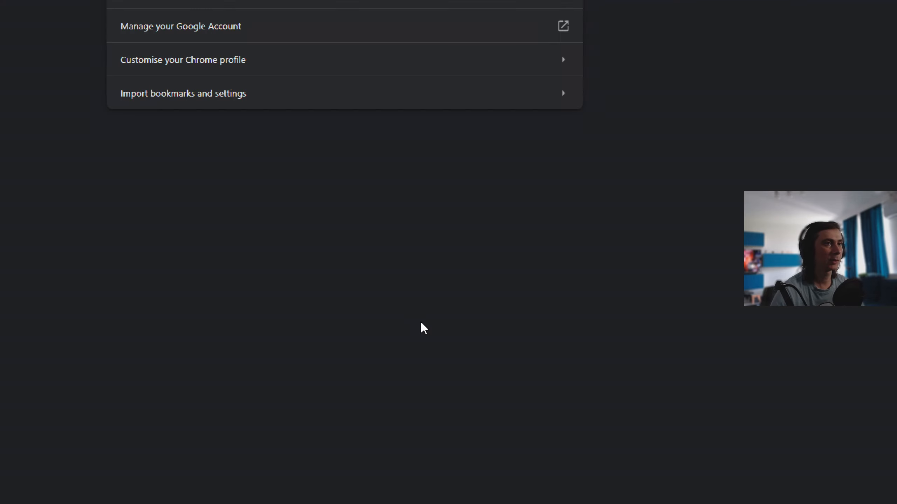
left_click(565, 103)
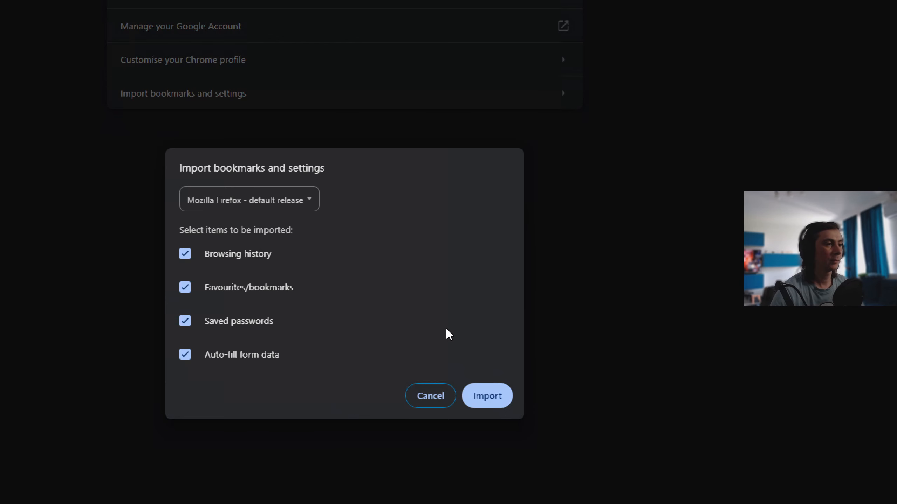
left_click(430, 397)
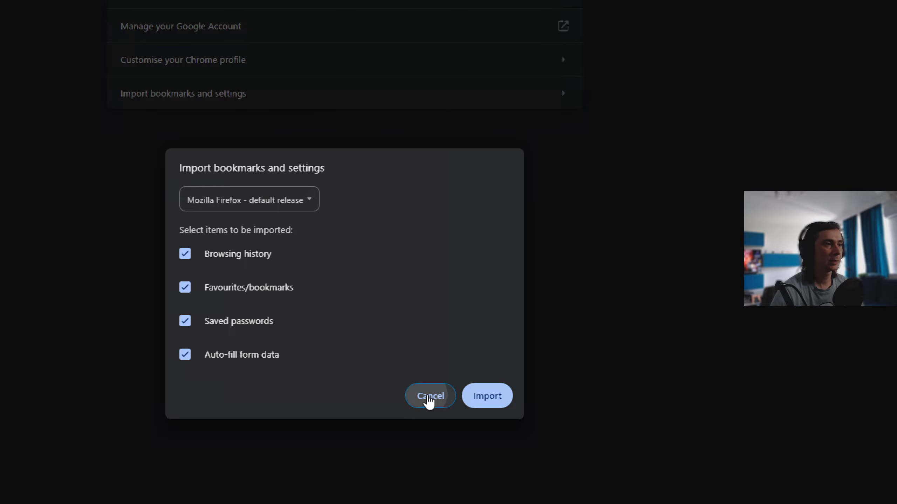
scroll(265, 46, "up", 2)
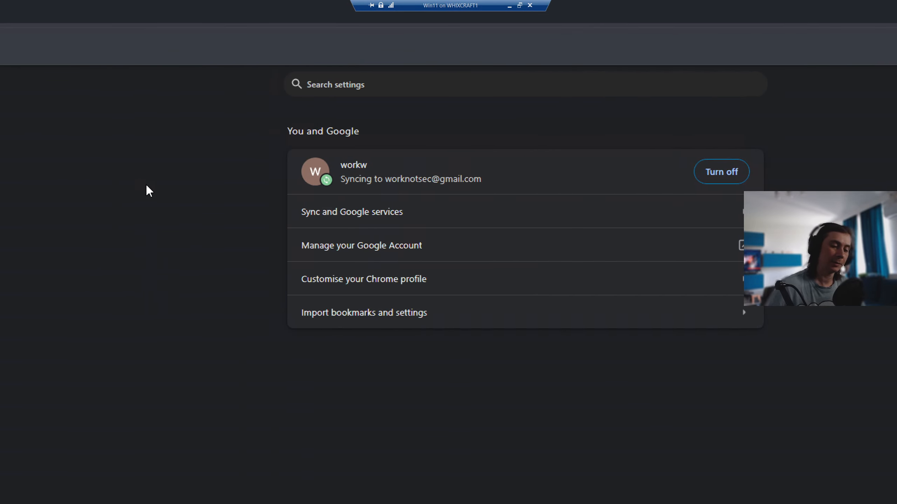
- Open Google Password Manager from the Autofill and passwords settings
key("super+minus")
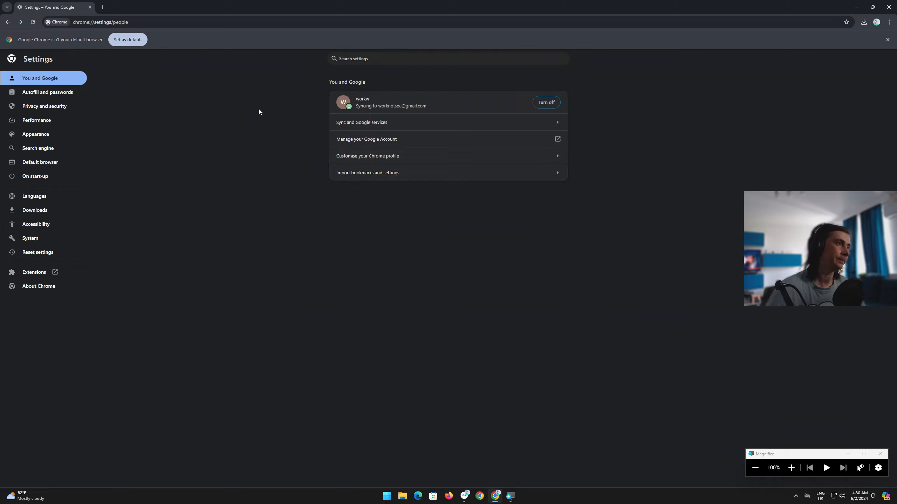
left_click(57, 94)
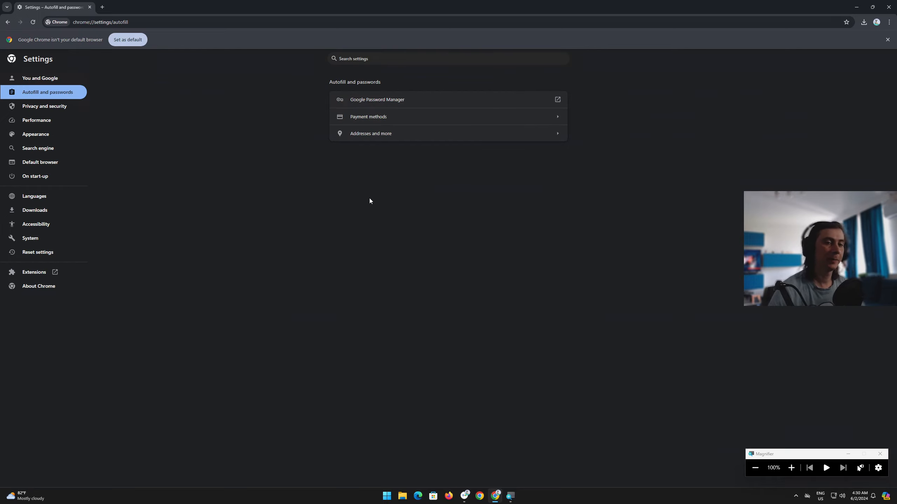
key("super+plus")
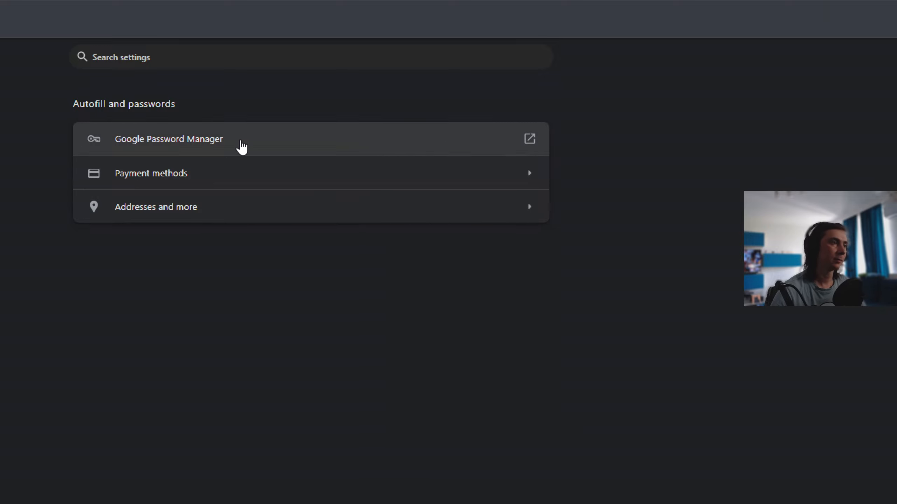
left_click(267, 144)
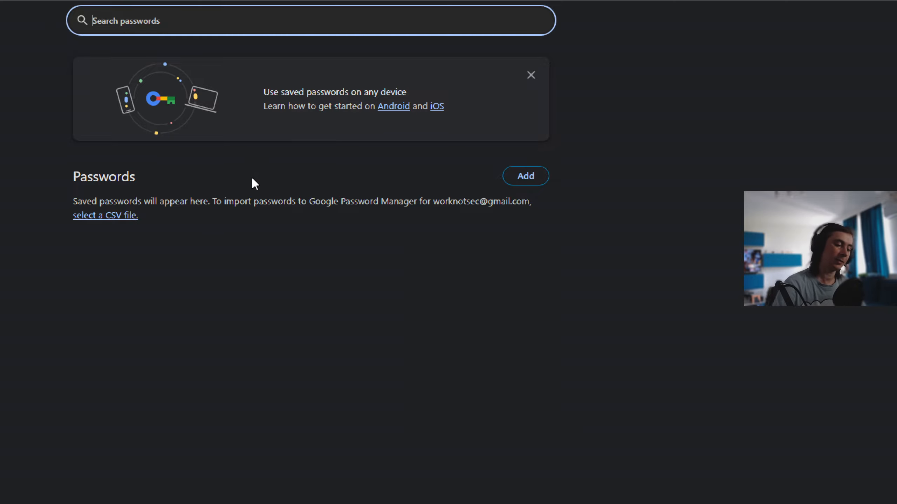
key("super+minus")
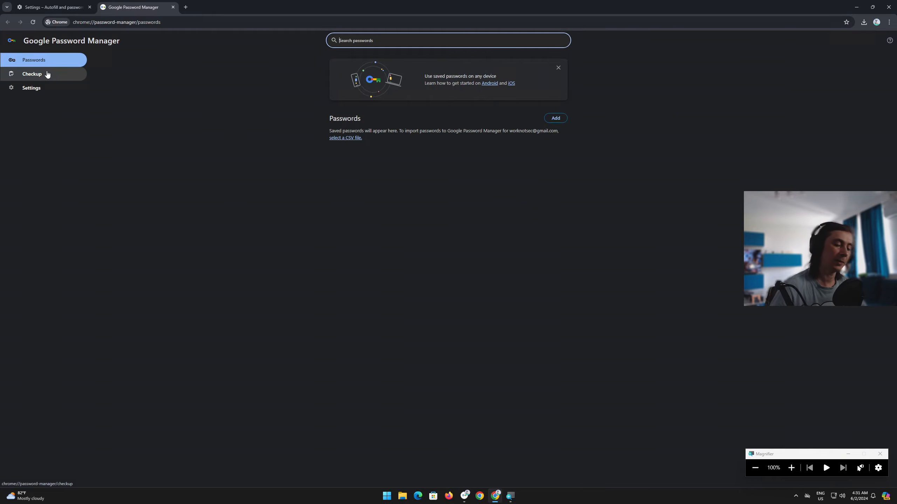
key("super+plus")
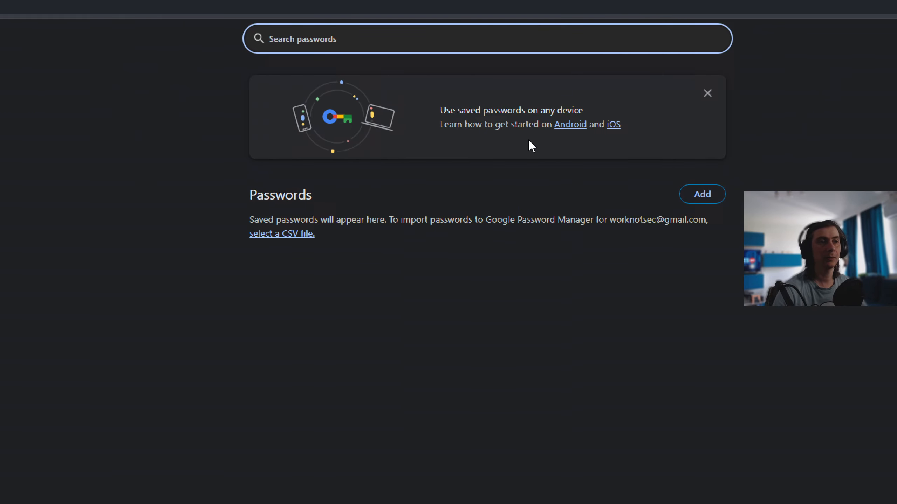
- Review the Passwords page of Google Password Manager, including its option to import passwords from a CSV file
key("super+minus")
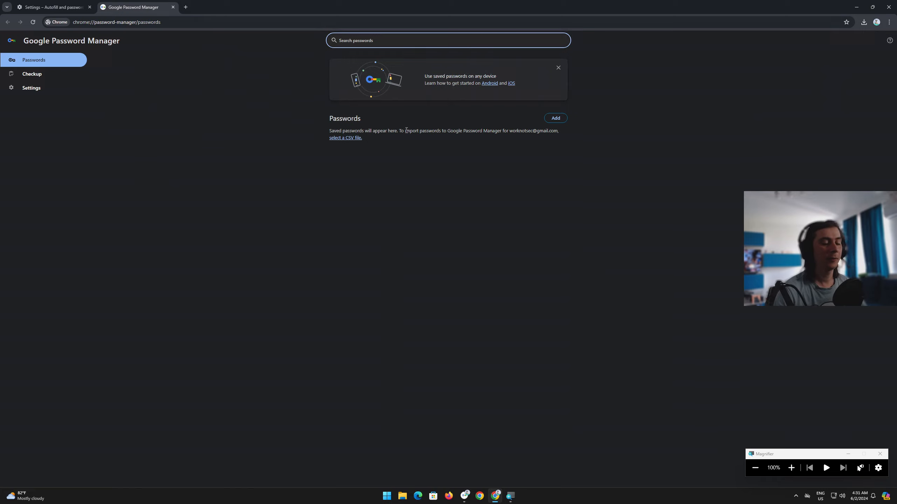
key("super+plus")
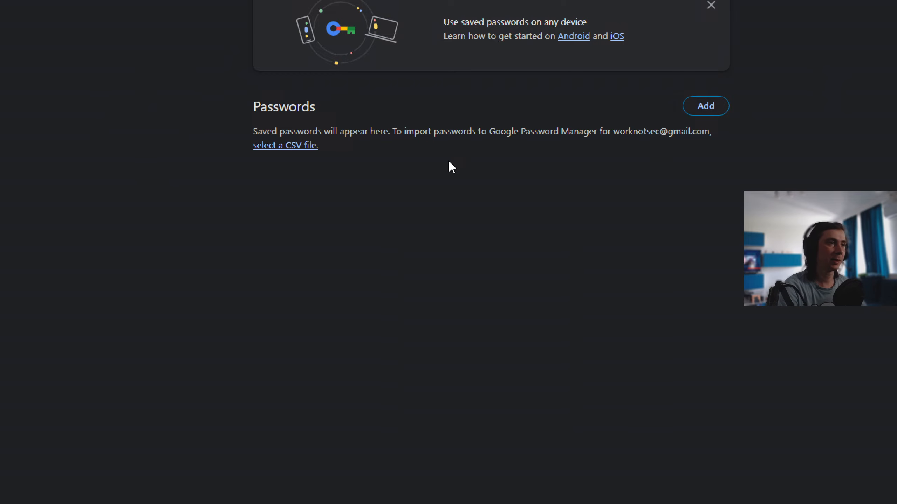
key("super+minus")
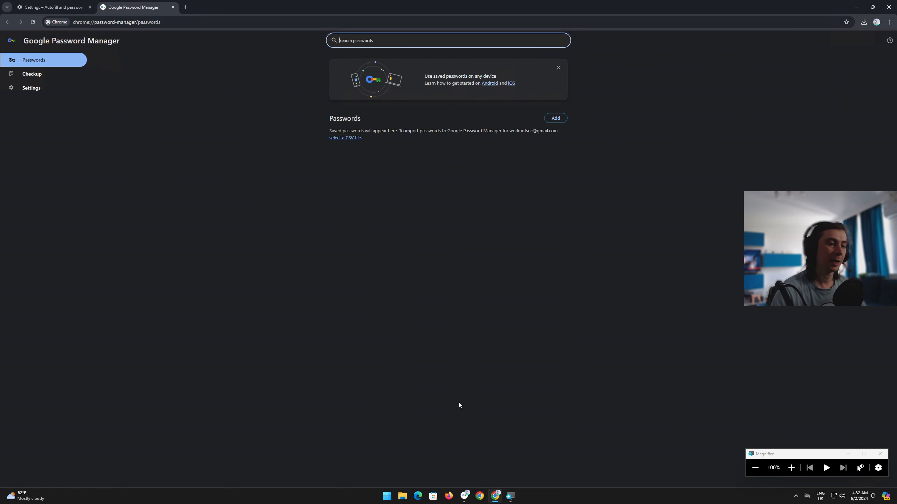
- Switch to the standalone Google Password Manager window, review its settings, and close that window
mouse_move(466, 501)
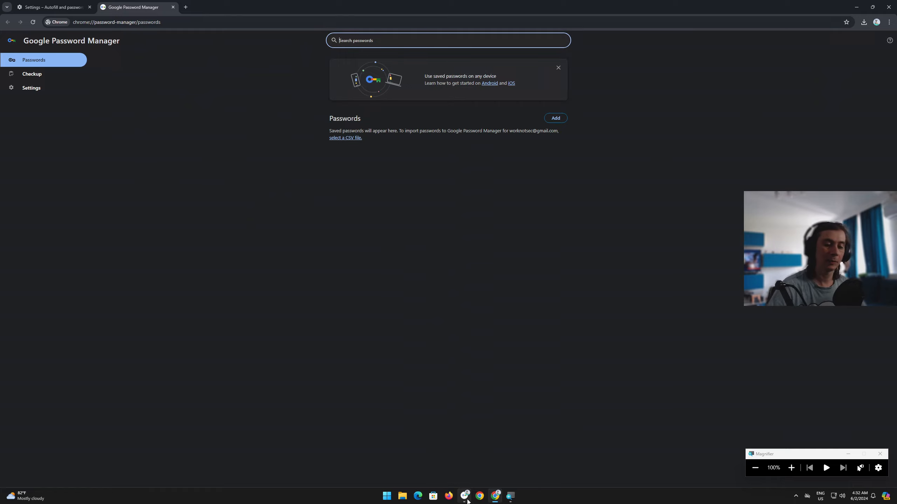
key("super+plus")
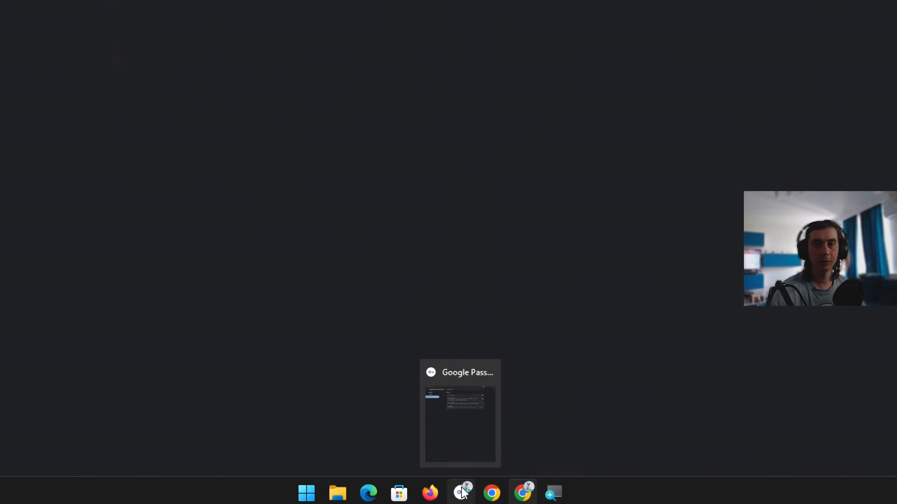
left_click(461, 488)
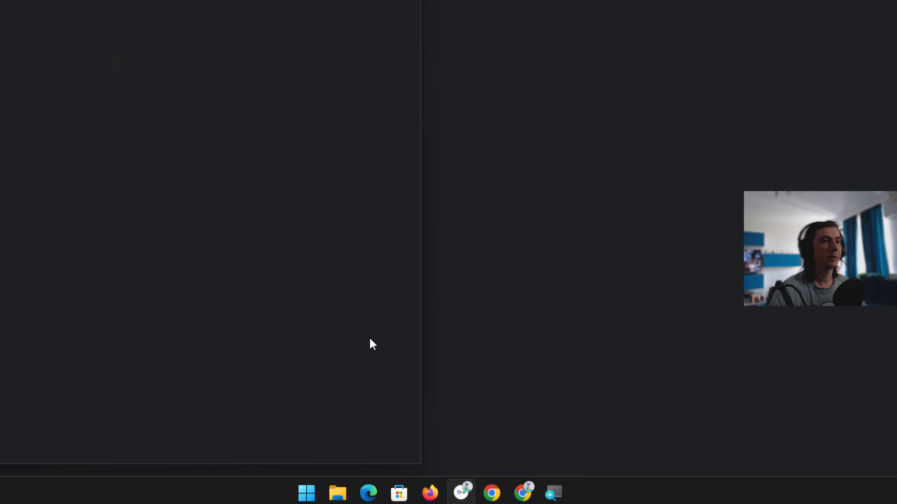
key("super+minus")
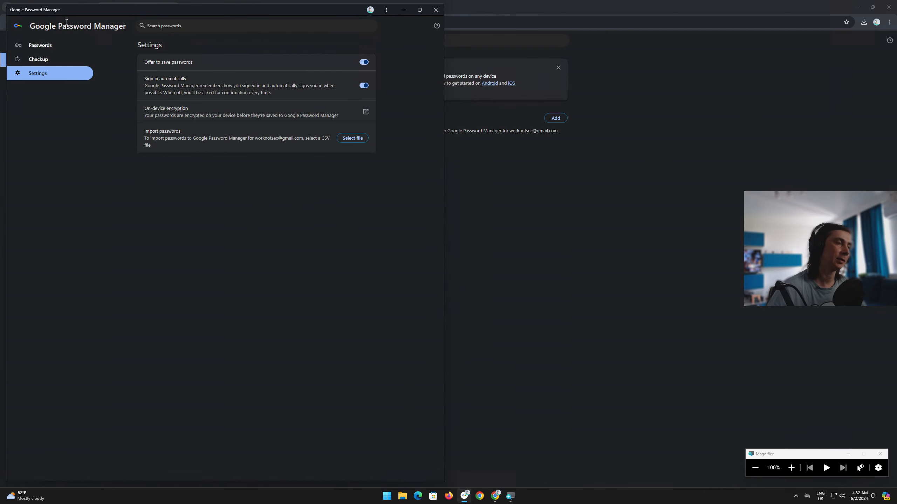
key("super+plus")
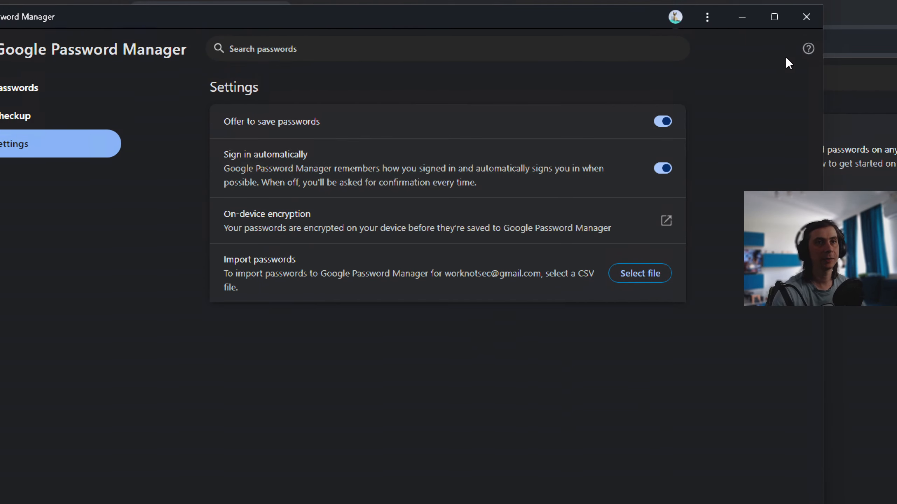
left_click(804, 25)
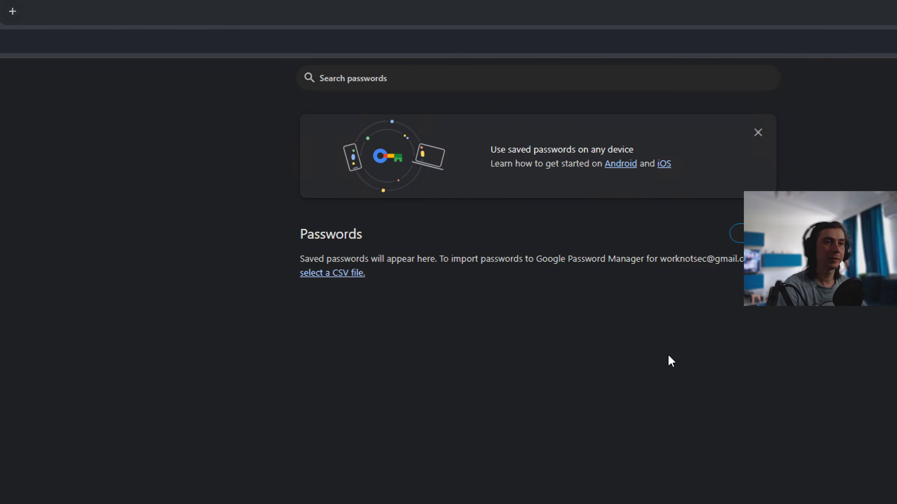
key("super+minus")
key("super+minus")
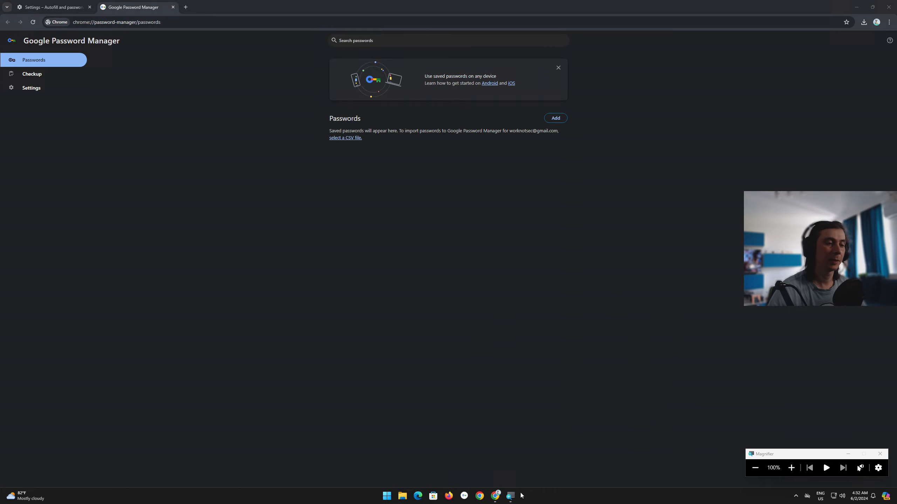
- Review the Google Password Manager settings, trying the Offer to save passwords switch but leaving it on, and close the manager's page
left_click(48, 88)
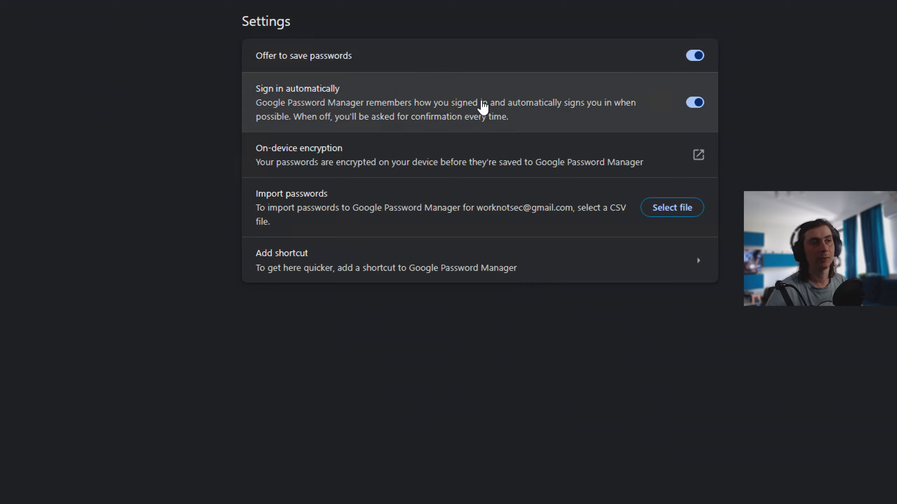
left_click(689, 55)
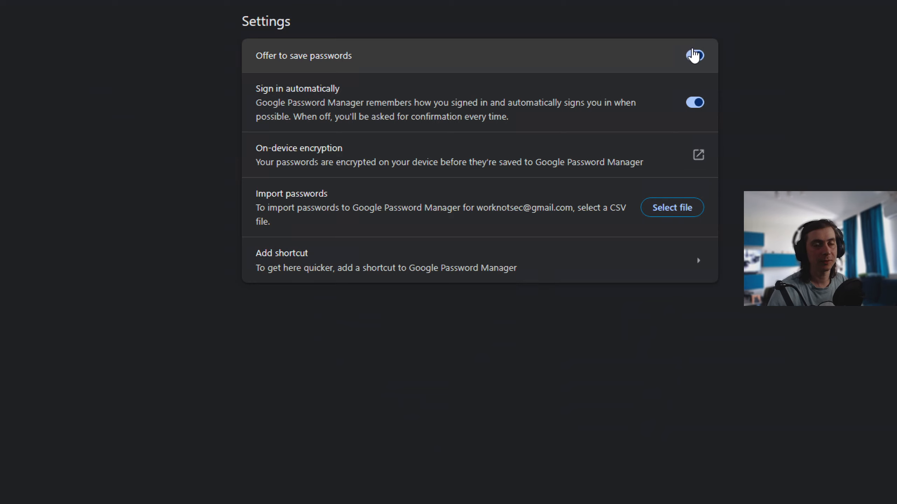
left_click(695, 55)
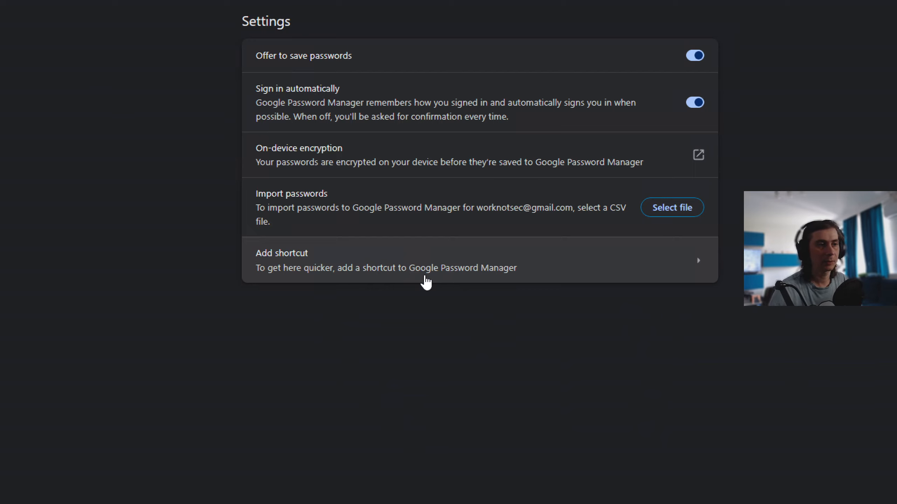
scroll(498, 411, "down", 10)
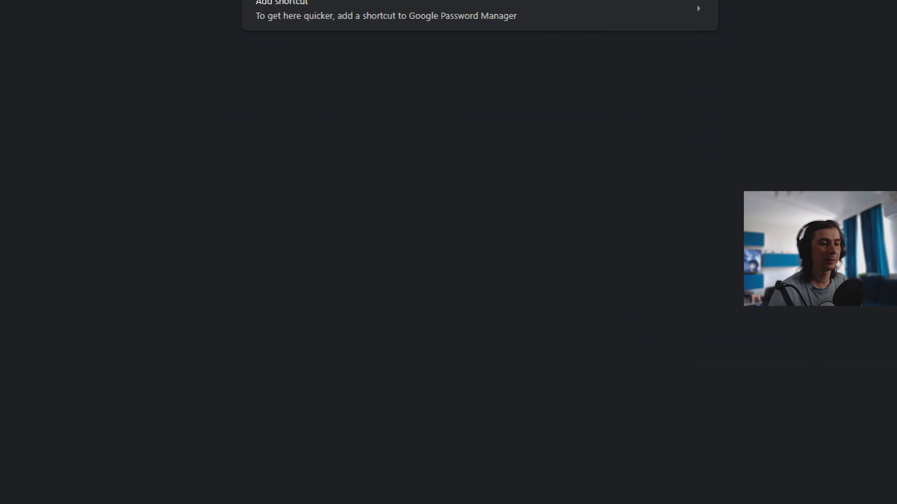
key("super+minus")
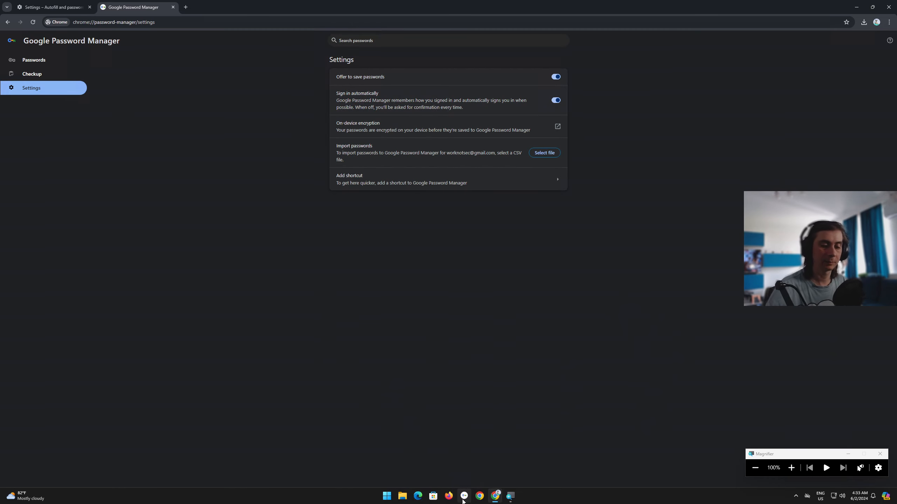
key("super+plus")
key("super+minus")
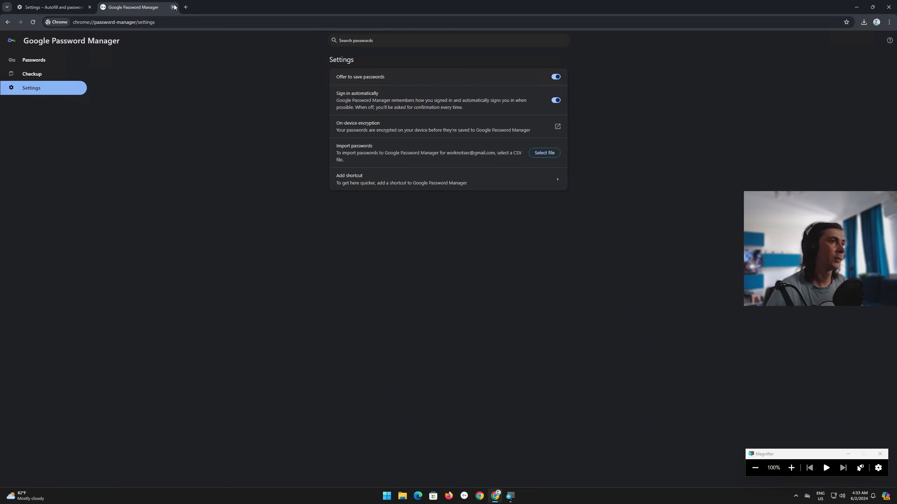
left_click(173, 7)
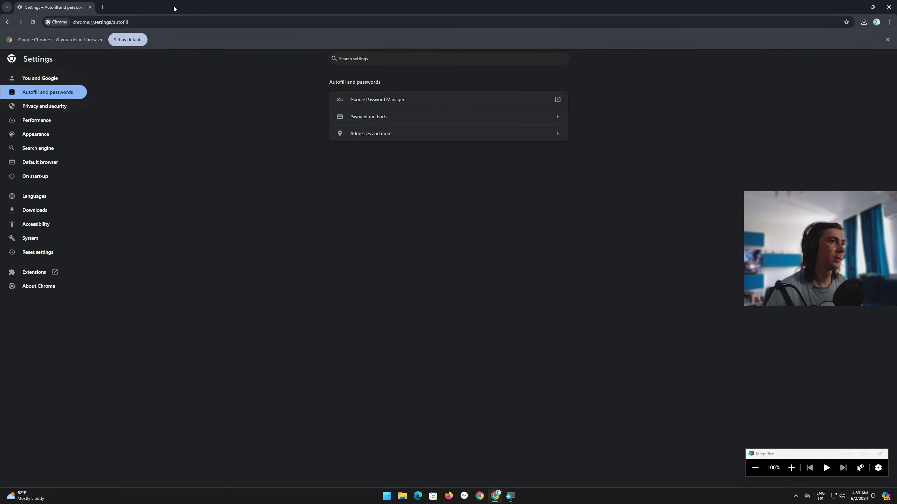
- Review the Payment methods and Addresses and more settings, and return to Autofill and passwords
left_click(405, 119)
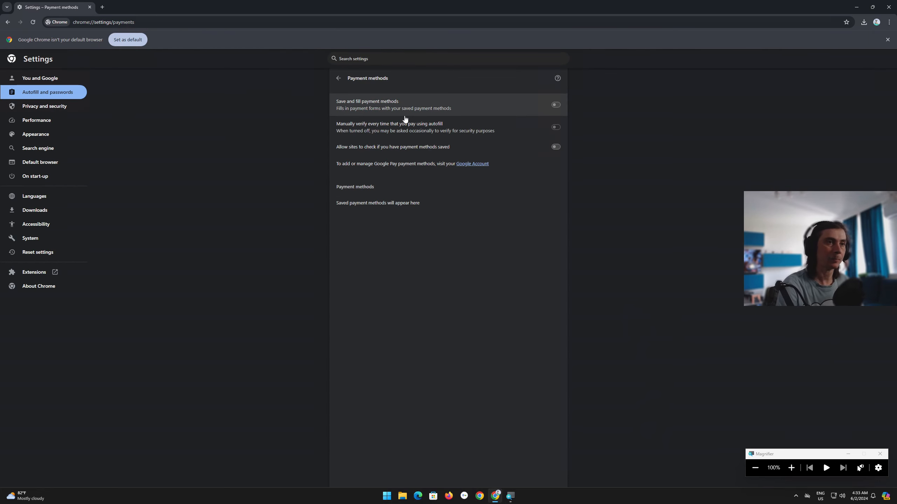
key("super+plus")
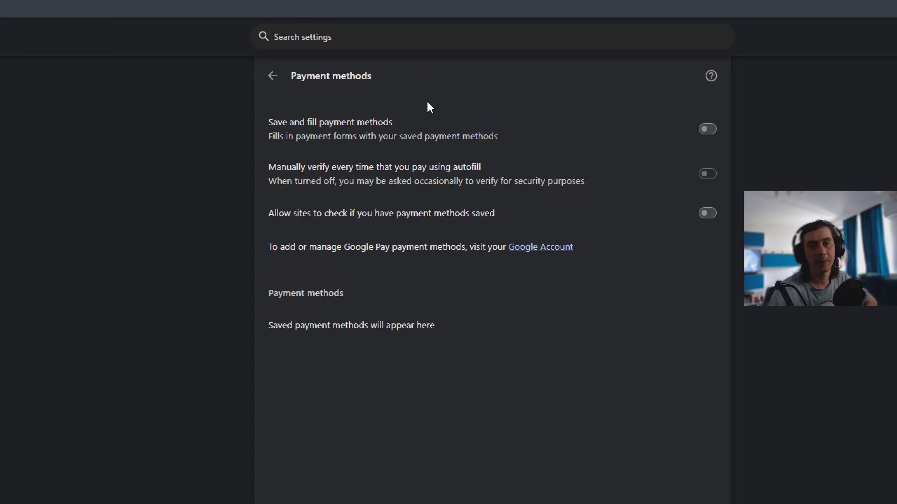
left_click(276, 77)
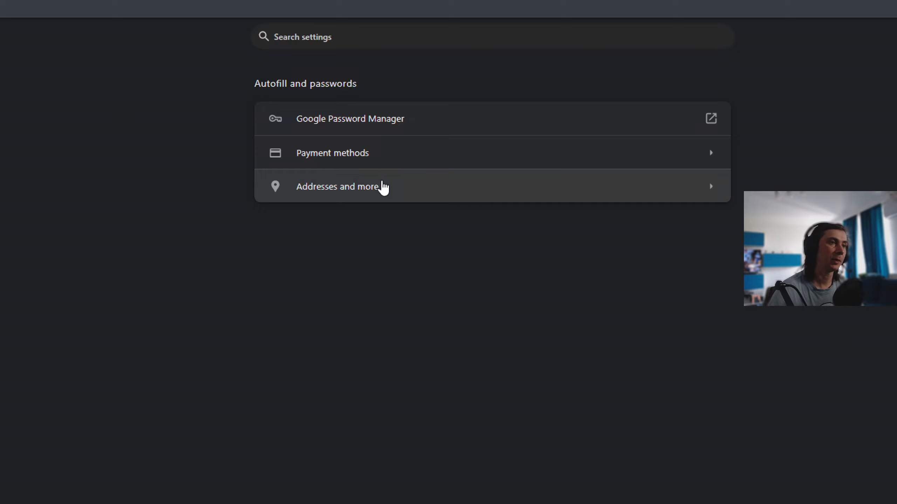
left_click(384, 187)
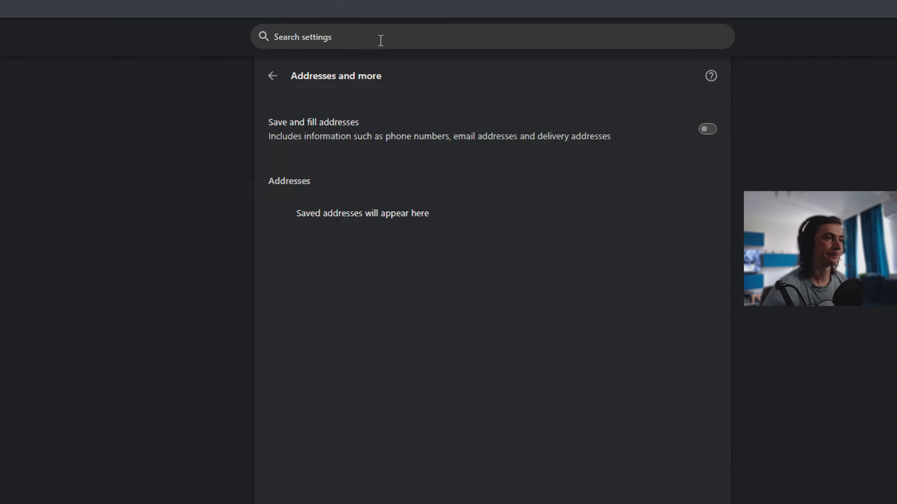
left_click(273, 75)
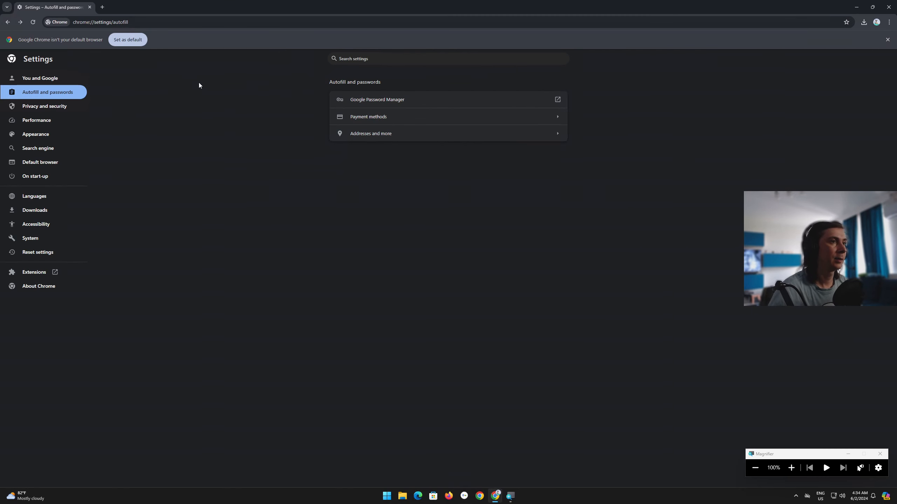
- Go to the Privacy and security settings and look over the Safety check and the listed privacy options
left_click(53, 111)
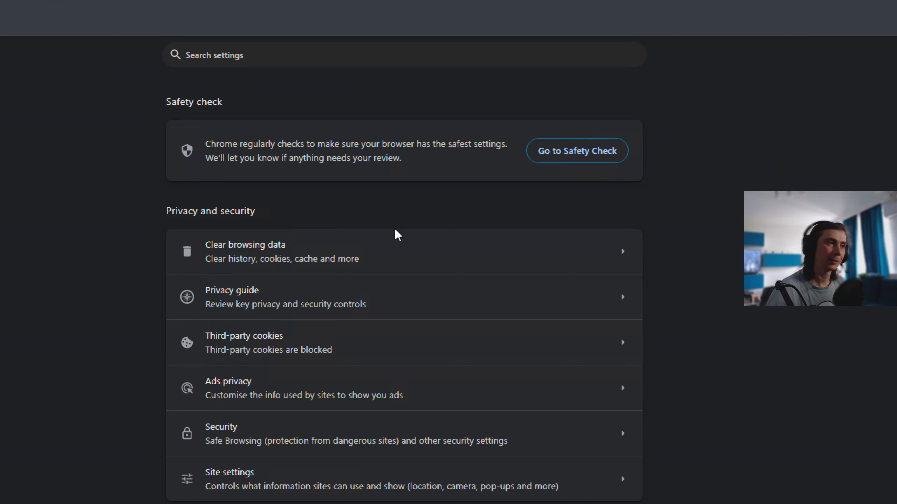
scroll(437, 388, "down", 6)
scroll(422, 238, "up", 3)
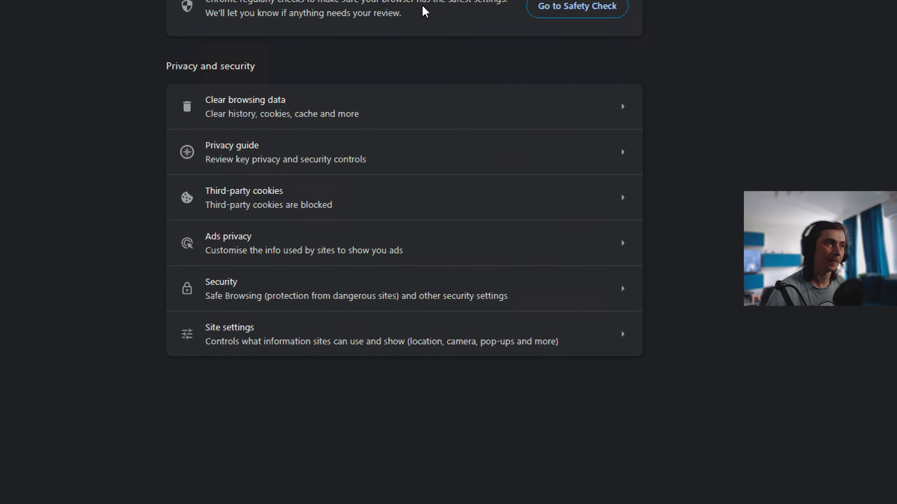
scroll(416, 114, "up", 2)
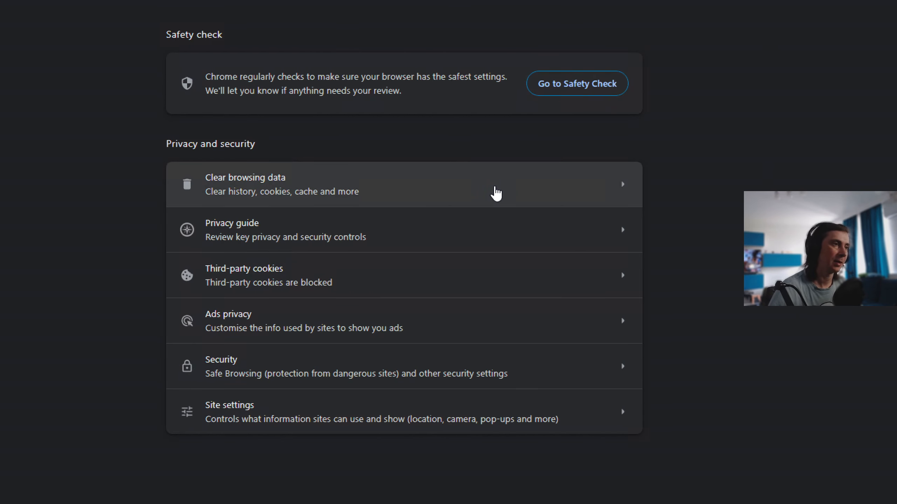
- Examine the Basic and Advanced options for clearing browsing data, and cancel without clearing anything
left_click(496, 193)
scroll(671, 456, "down", 3)
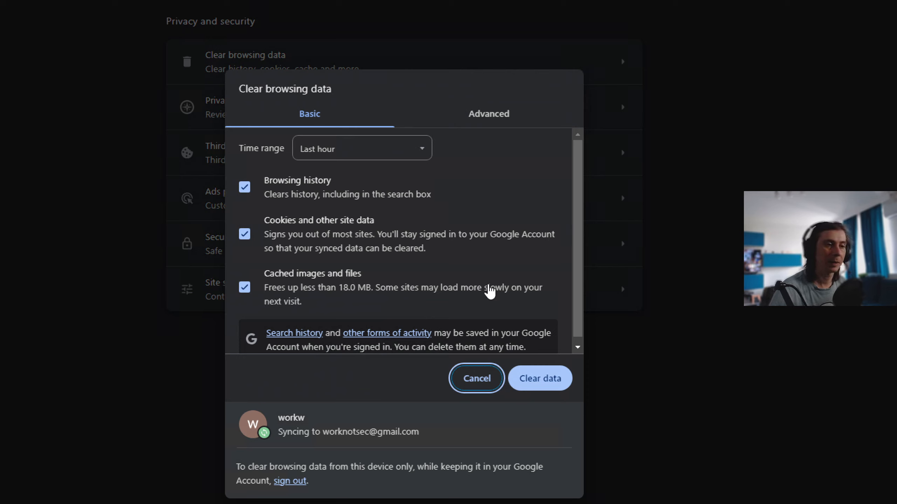
scroll(494, 292, "down", 1)
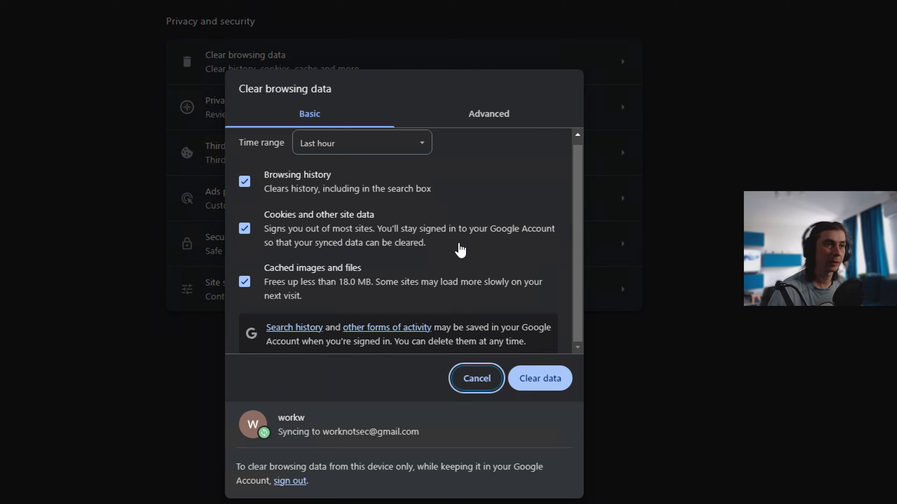
left_click(480, 113)
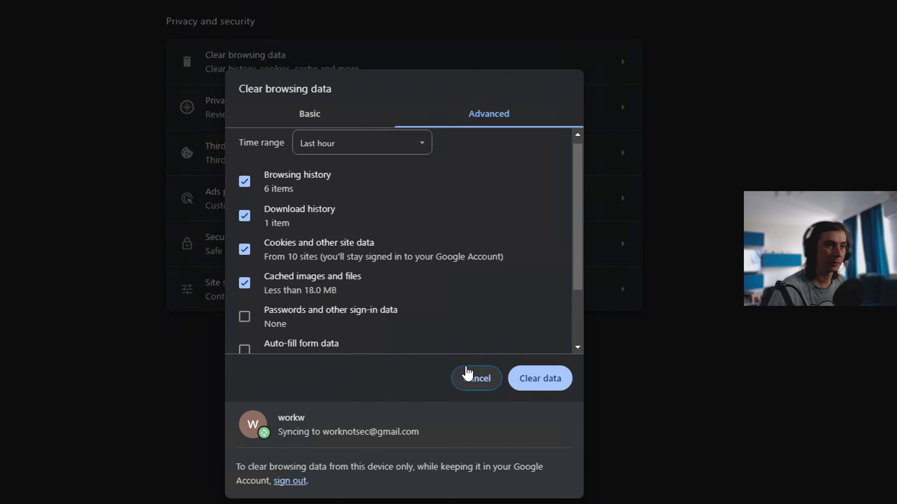
left_click(469, 379)
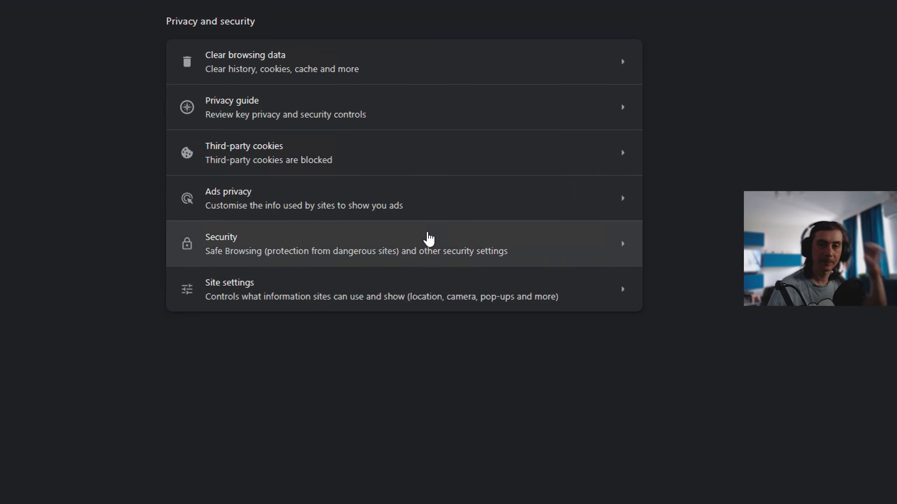
- Reopen Clear browsing data, check the available time ranges and the Advanced options again, and cancel
left_click(431, 70)
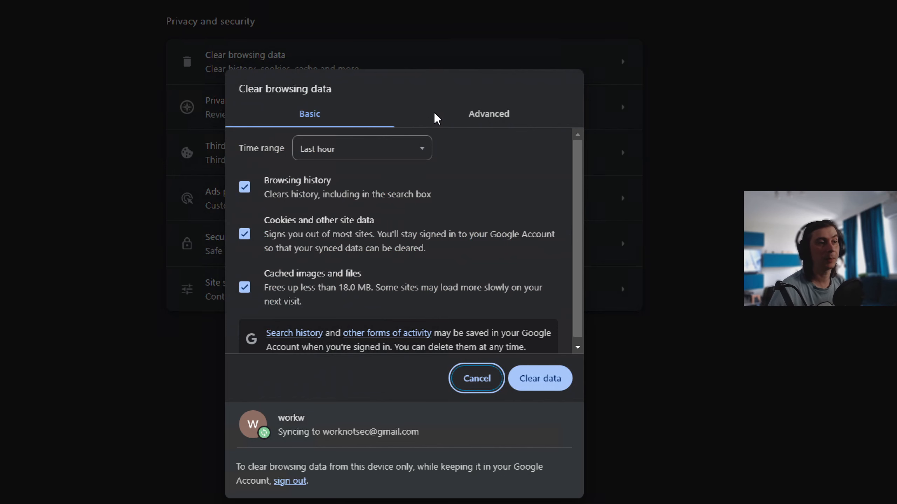
left_click(364, 156)
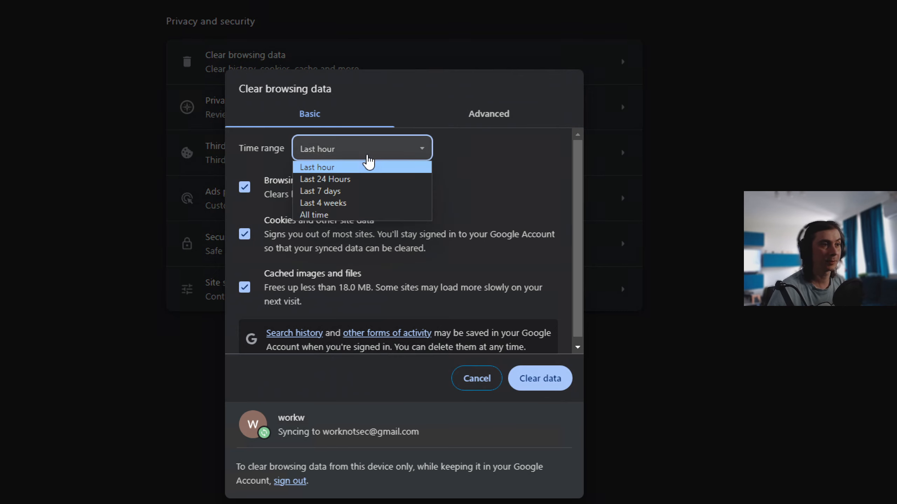
left_click(546, 110)
left_click(547, 111)
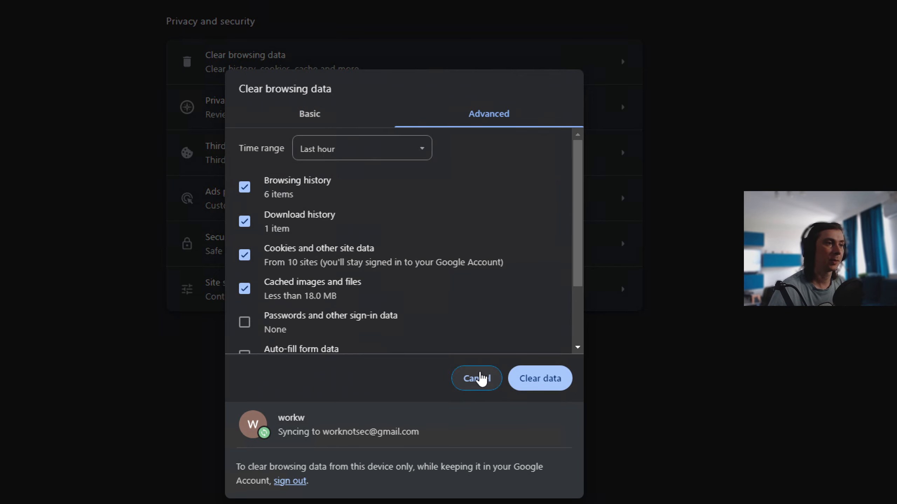
left_click(479, 378)
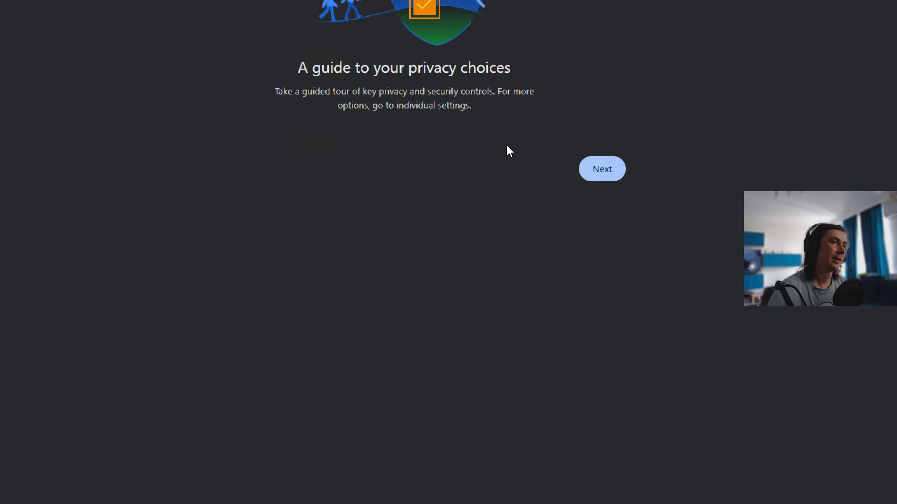
right_click(497, 169)
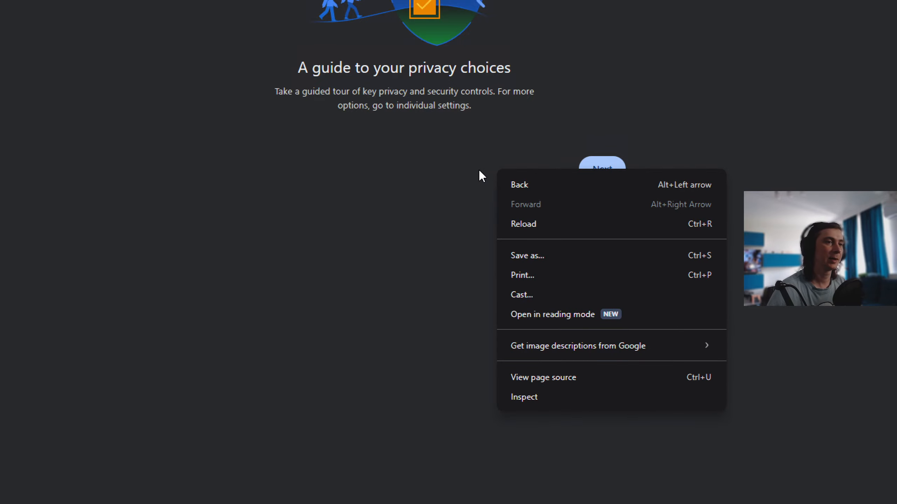
left_click(463, 172)
key("super+minus")
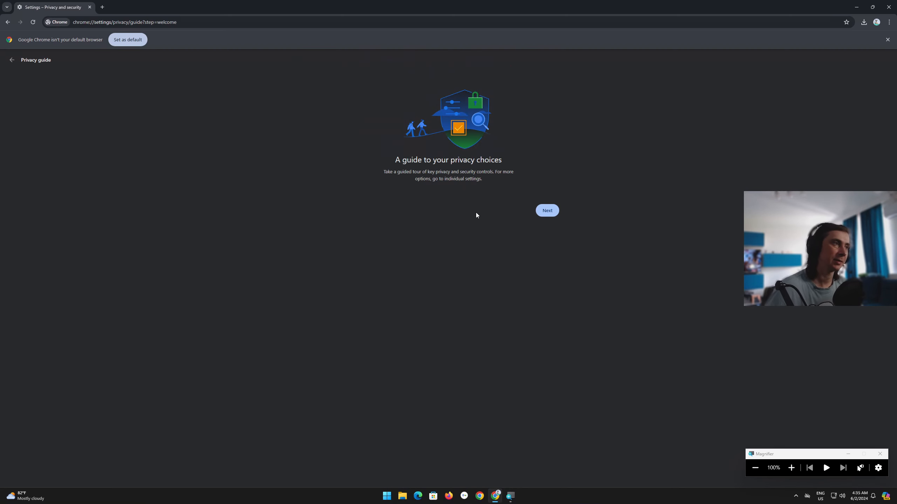
- Leave the Privacy guide and, in the Third-party cookies settings, turn off allowing related sites to see activity in the group
left_click(7, 22)
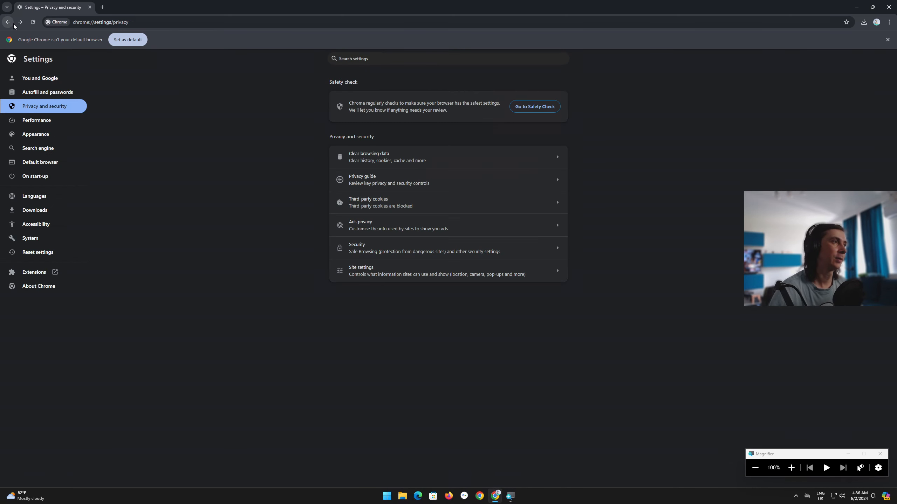
left_click(441, 202)
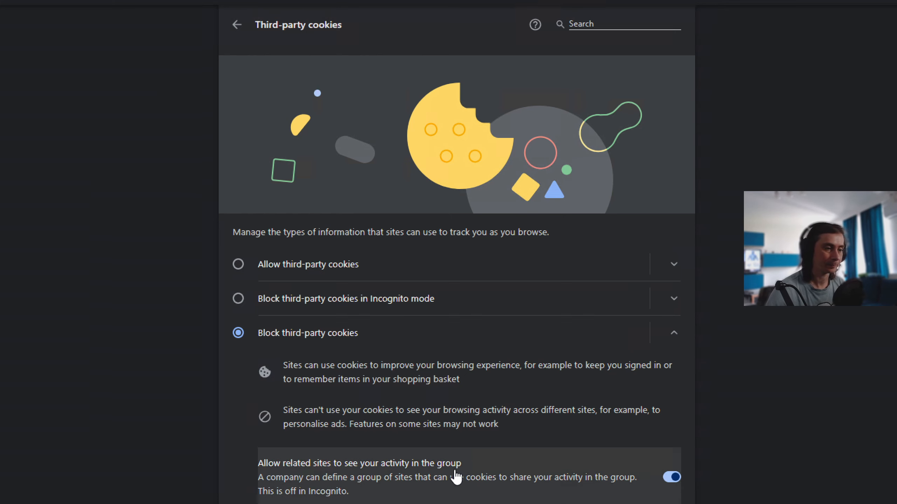
scroll(457, 474, "down", 4)
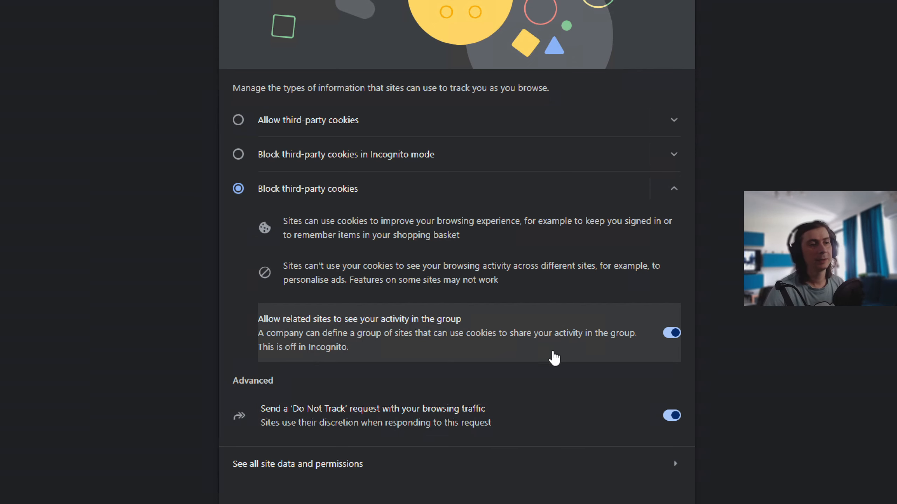
scroll(400, 56, "up", 5)
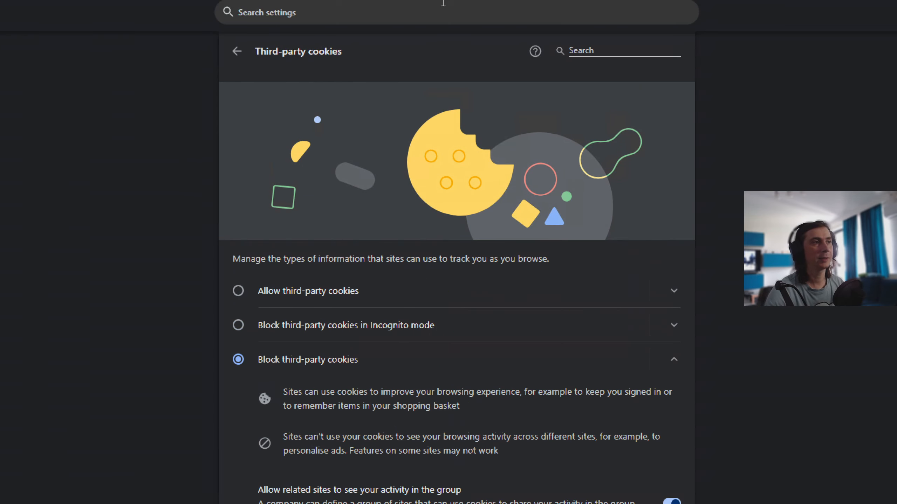
scroll(504, 435, "down", 6)
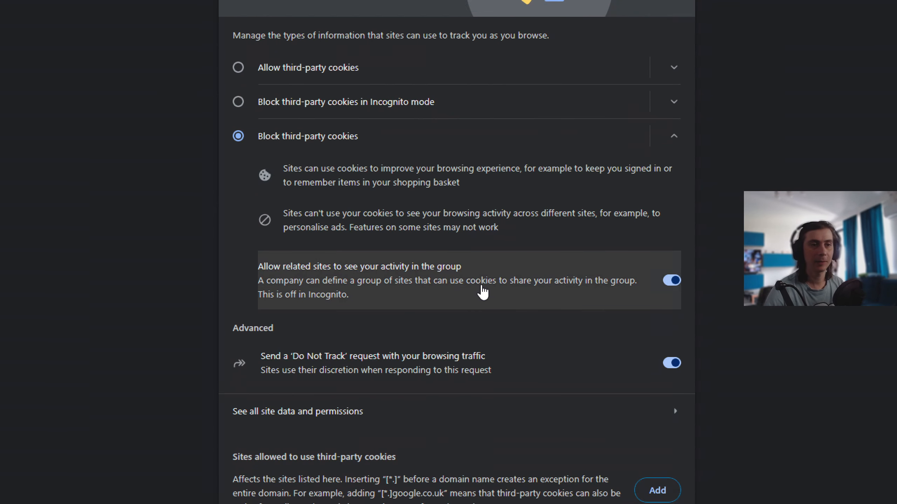
left_click(659, 281)
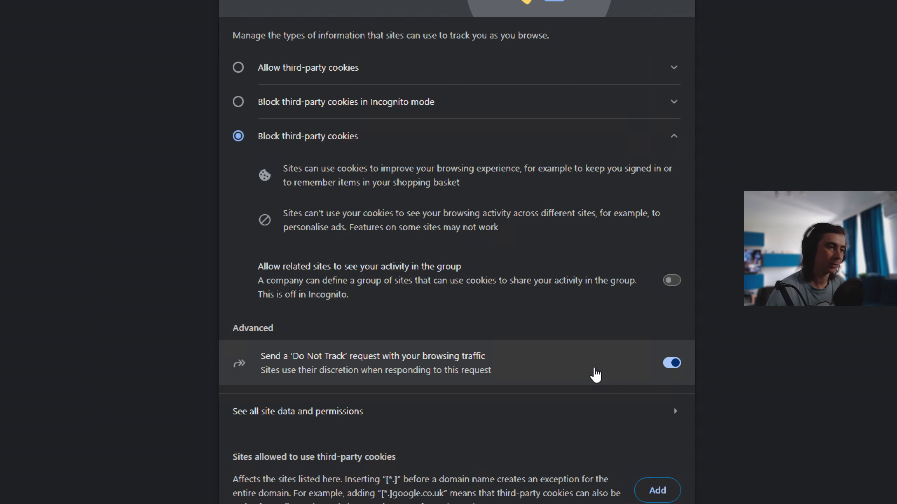
- Review the Do Not Track option and the list of sites allowed third-party cookies, and return to Privacy and security
scroll(544, 417, "down", 2)
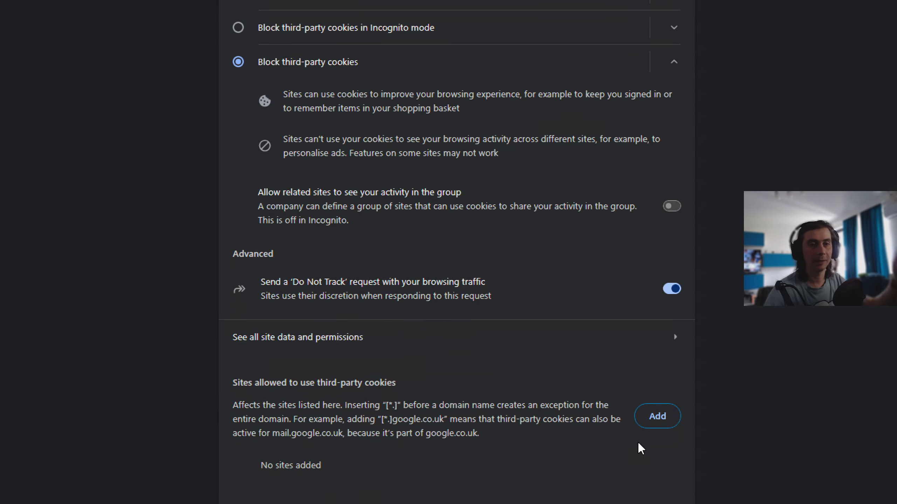
scroll(497, 441, "down", 1)
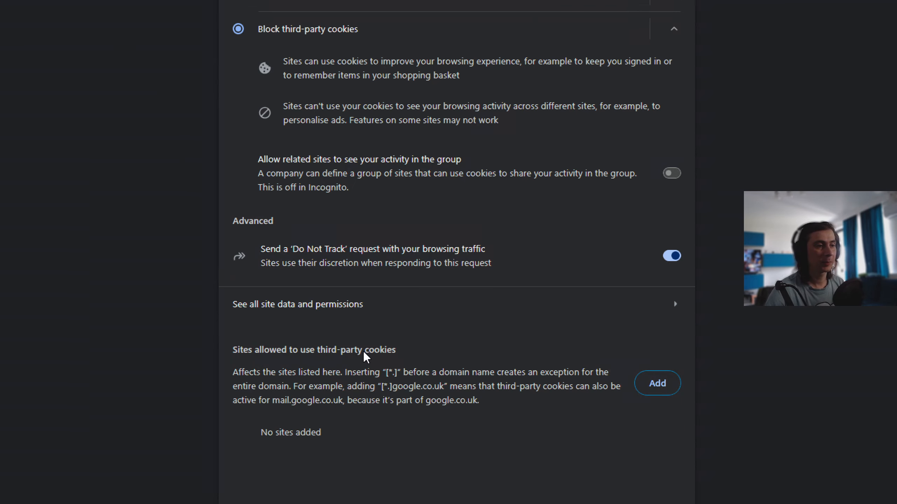
scroll(454, 36, "up", 1)
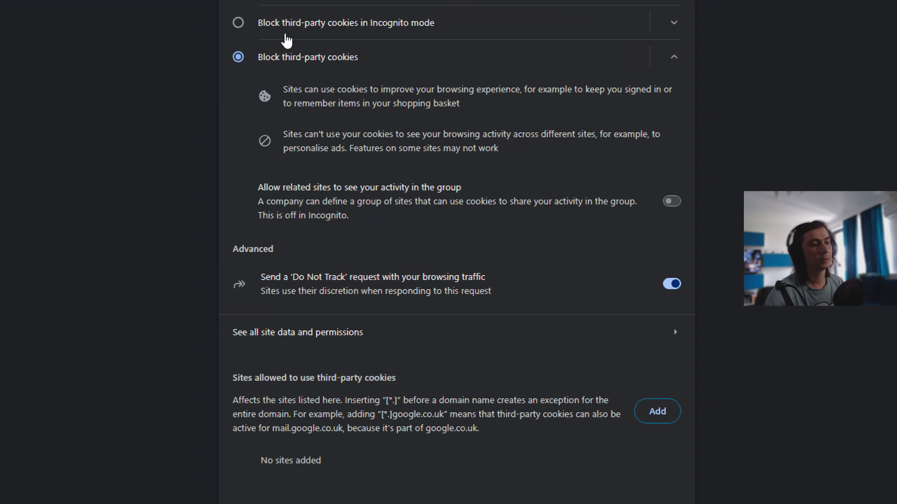
scroll(472, 489, "down", 1)
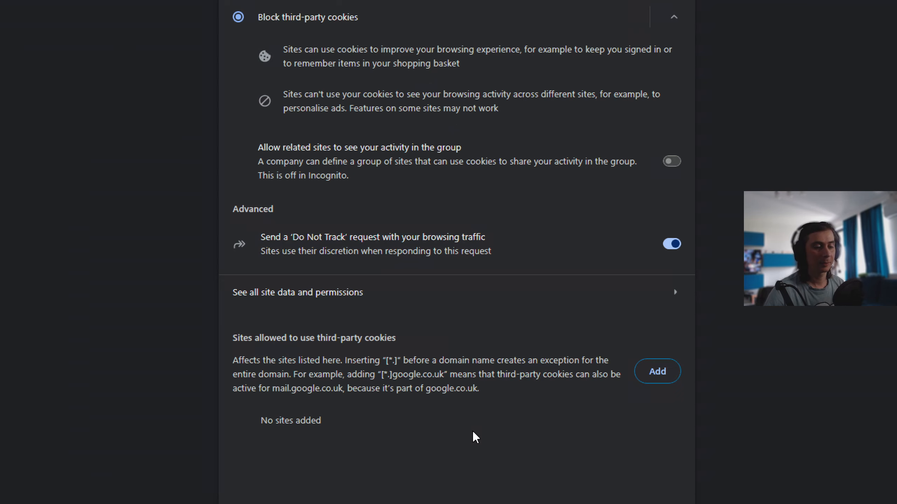
key("super+minus")
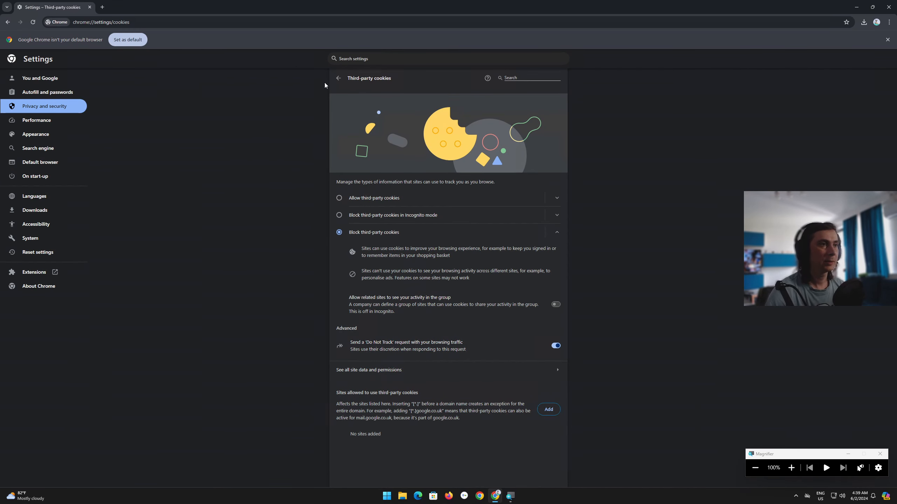
left_click(338, 78)
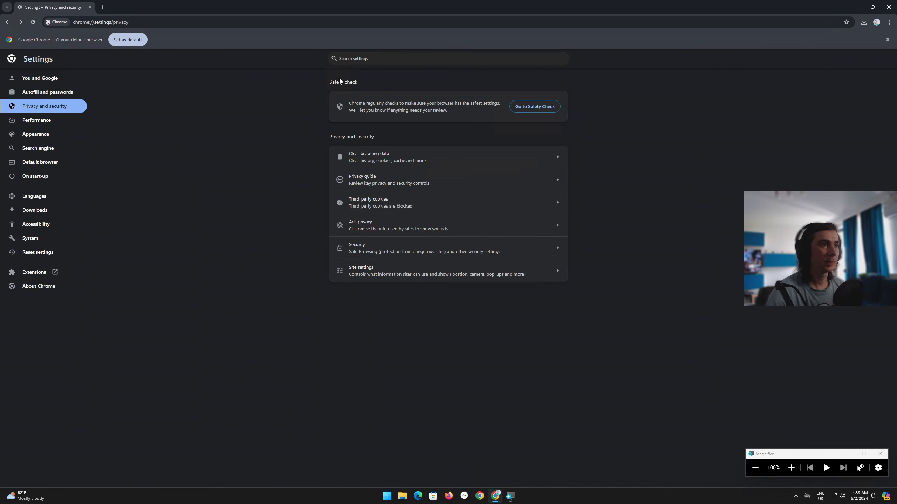
- Go to the Ads privacy settings, check the Ad topics option, and return to Ads privacy
left_click(414, 228)
key("super+plus")
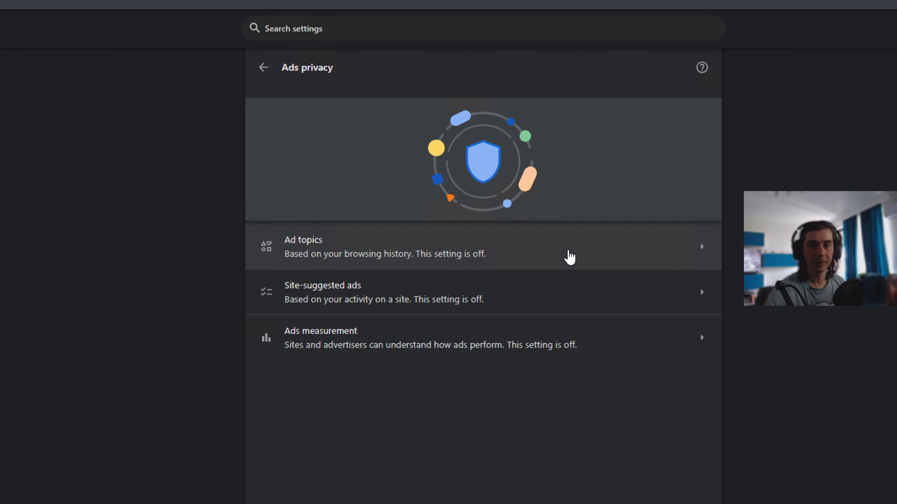
left_click(576, 258)
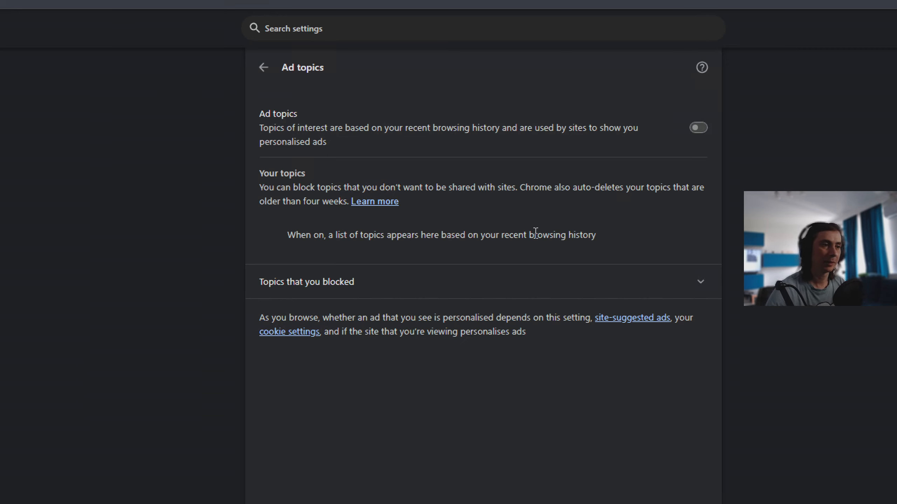
right_click(610, 218)
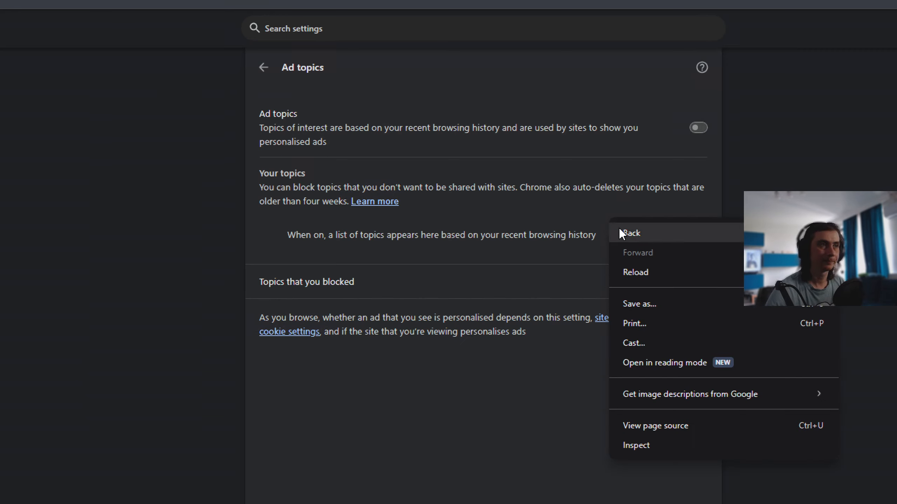
left_click(283, 84)
left_click(264, 68)
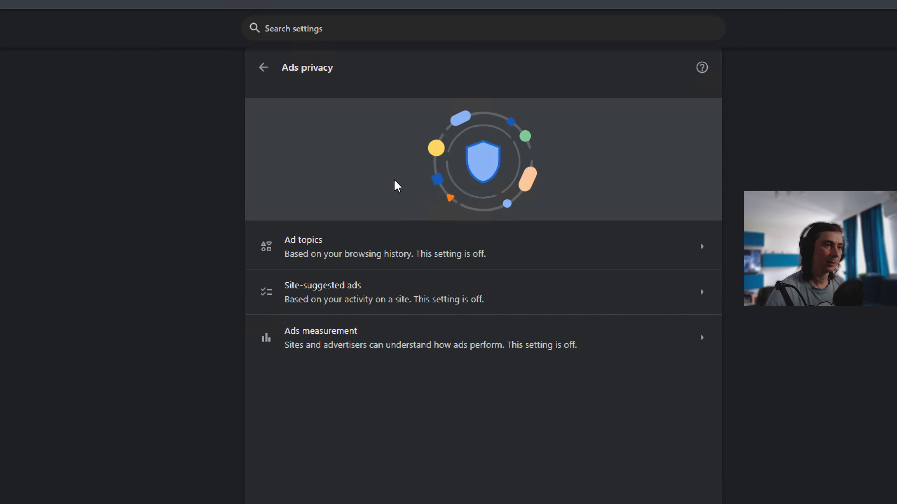
- Check the Site-suggested ads and Ads measurement options, and return to Privacy and security
left_click(477, 290)
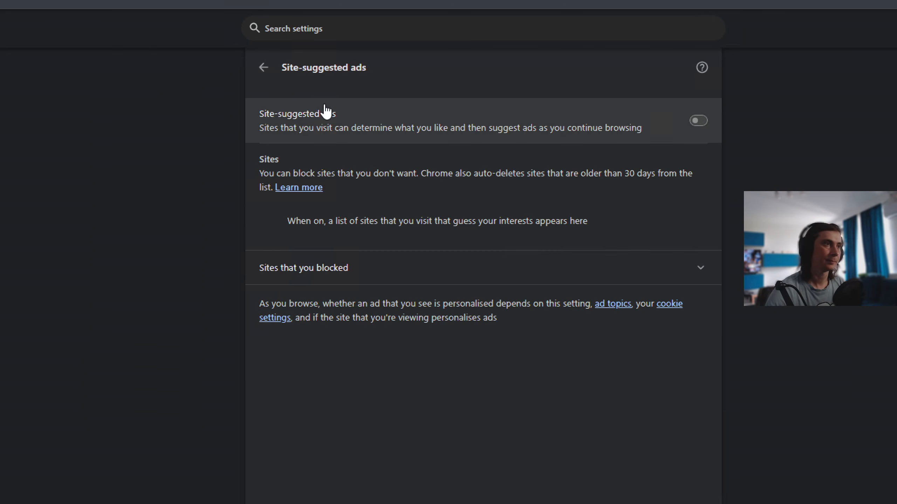
left_click(263, 68)
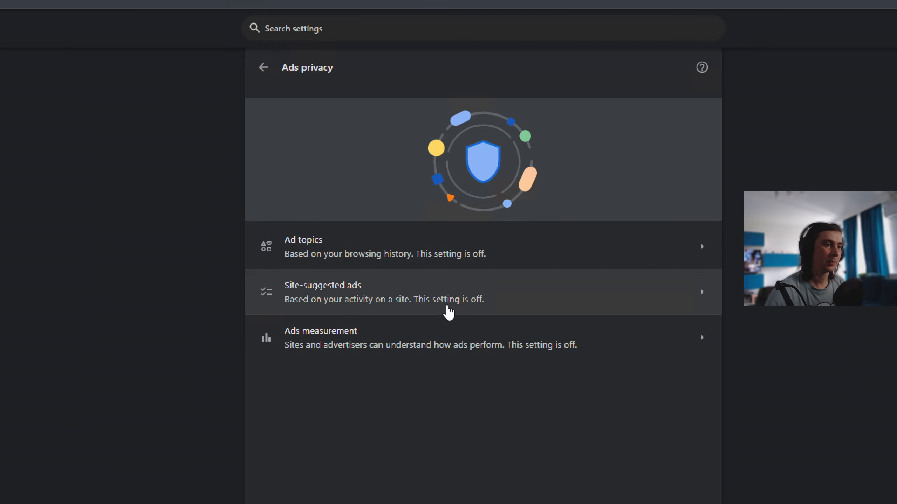
left_click(482, 338)
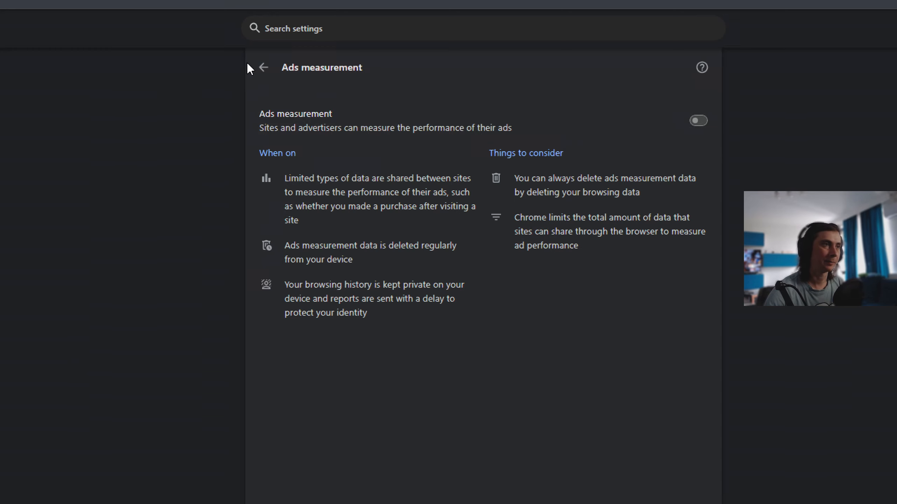
left_click(263, 68)
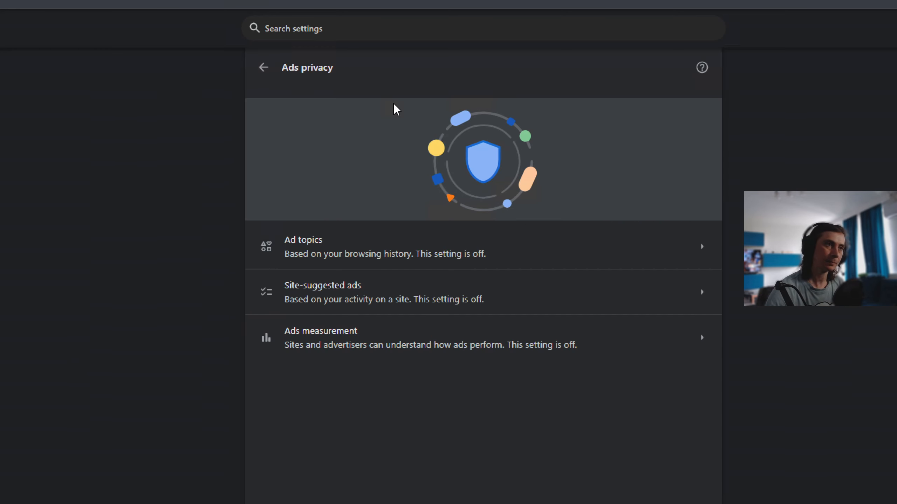
left_click(265, 69)
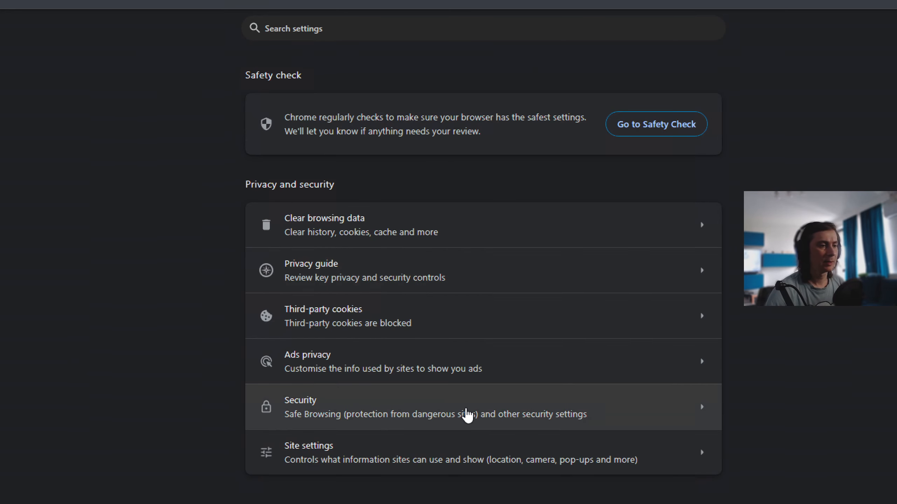
- Review the Safe Browsing protection levels in the Security settings and turn on Always use secure connections
left_click(466, 410)
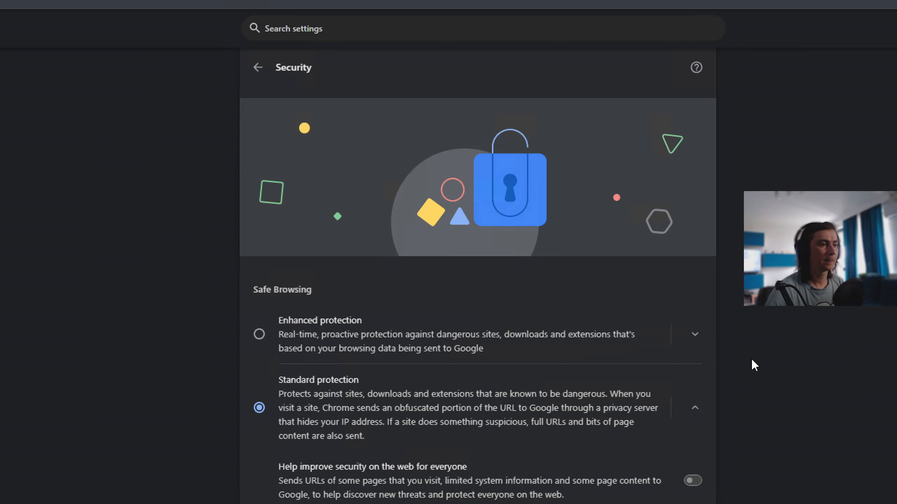
scroll(787, 475, "down", 4)
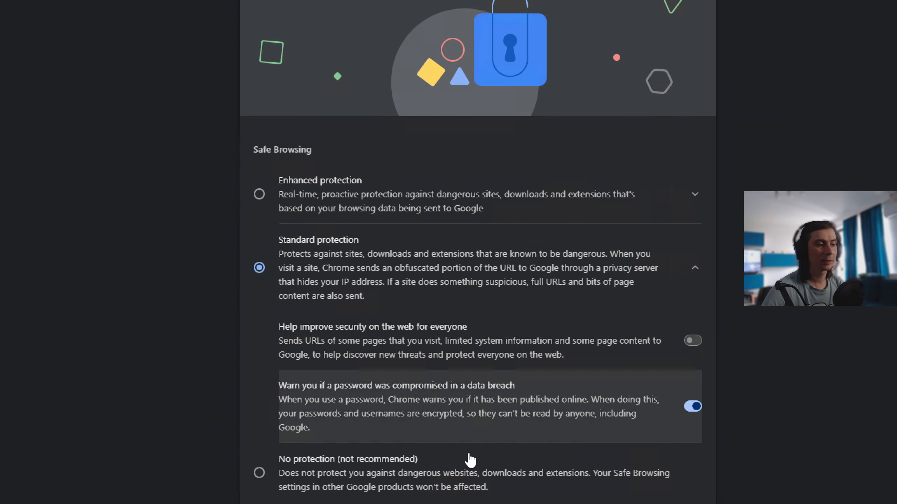
scroll(473, 460, "down", 3)
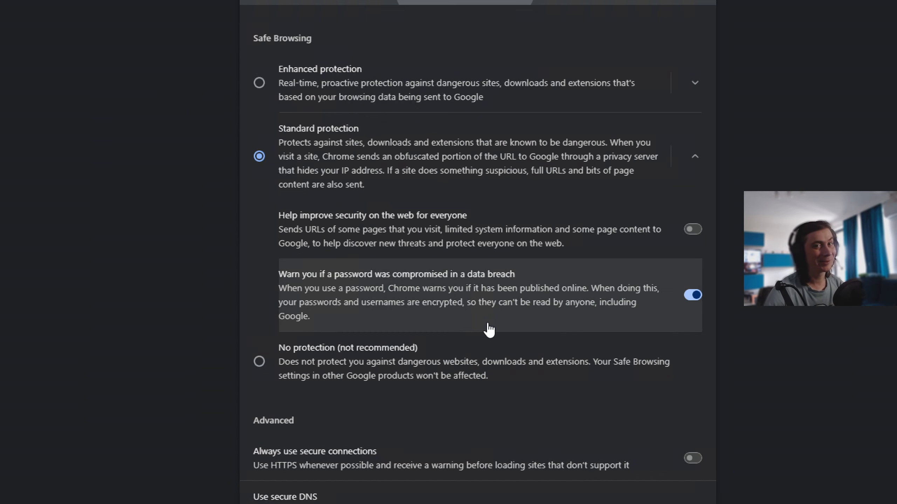
scroll(602, 216, "up", 4)
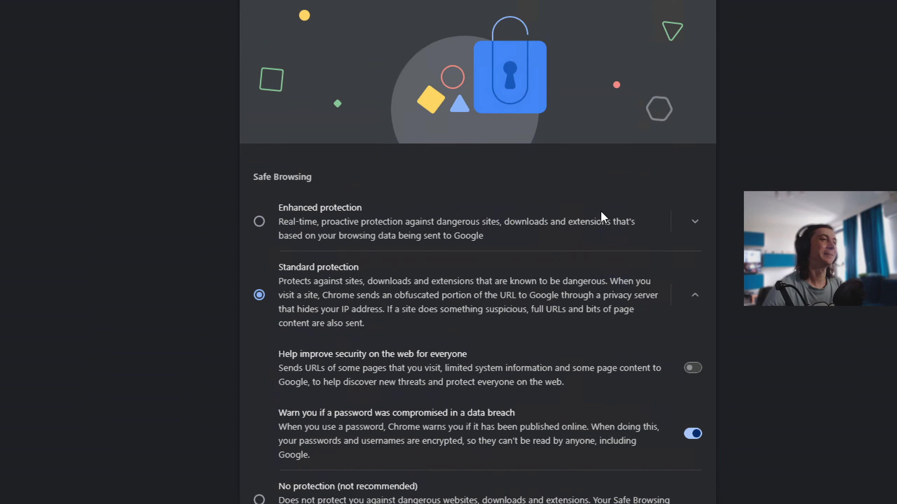
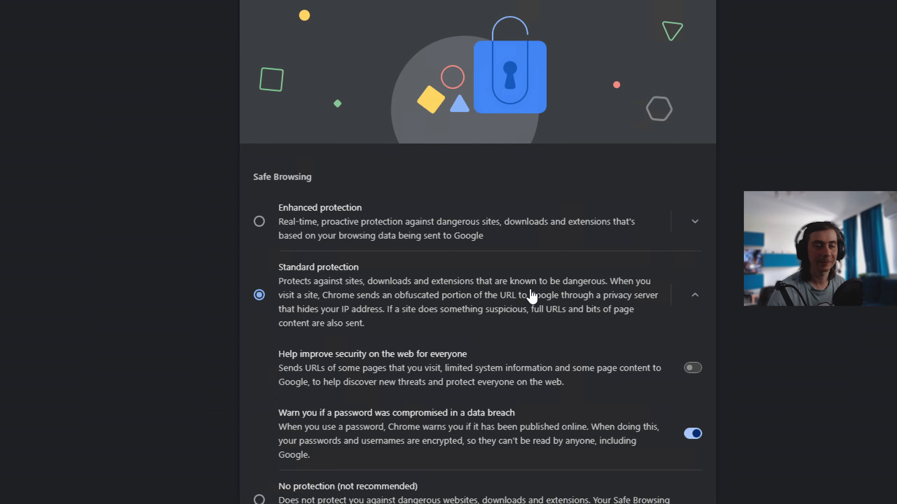
scroll(565, 484, "down", 3)
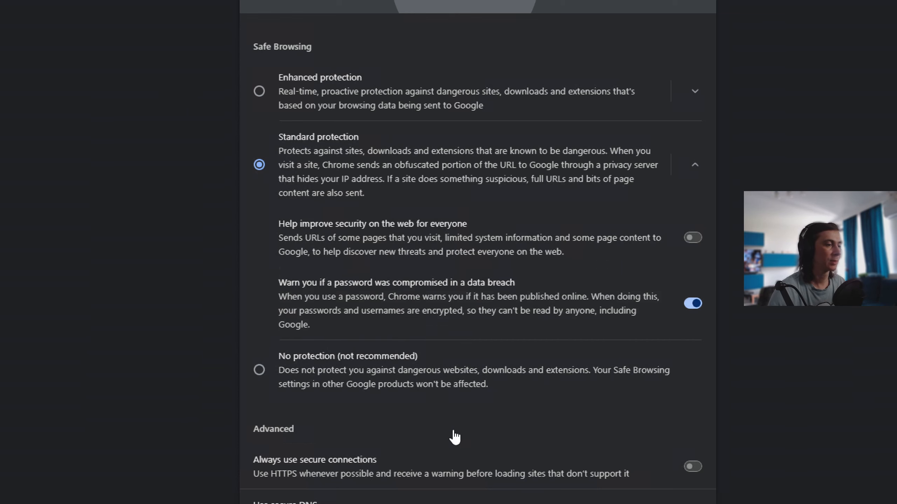
scroll(455, 437, "down", 3)
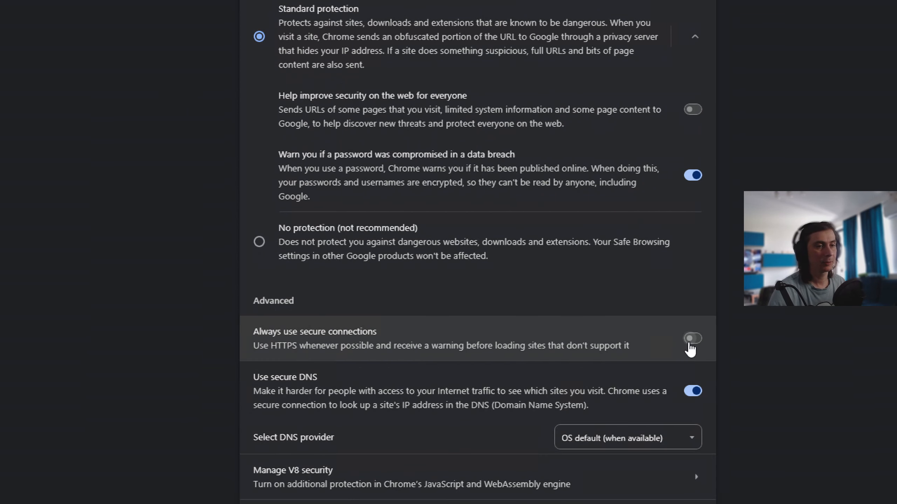
left_click(690, 341)
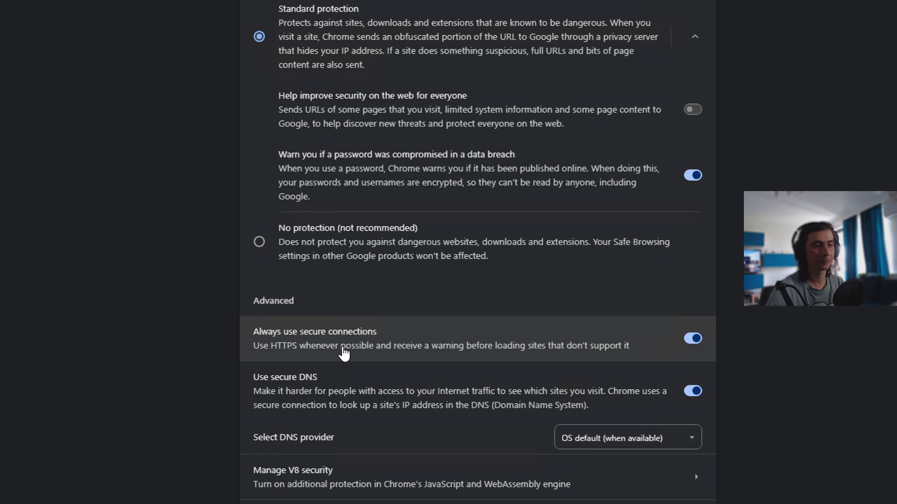
- Set the secure DNS provider to Cloudflare (1.1.1.1) in the advanced security settings
scroll(438, 392, "down", 1)
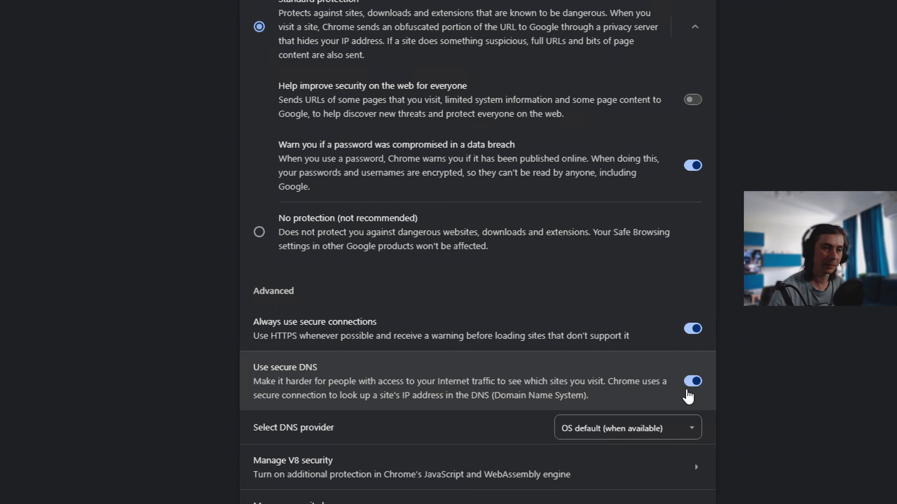
scroll(766, 383, "down", 5)
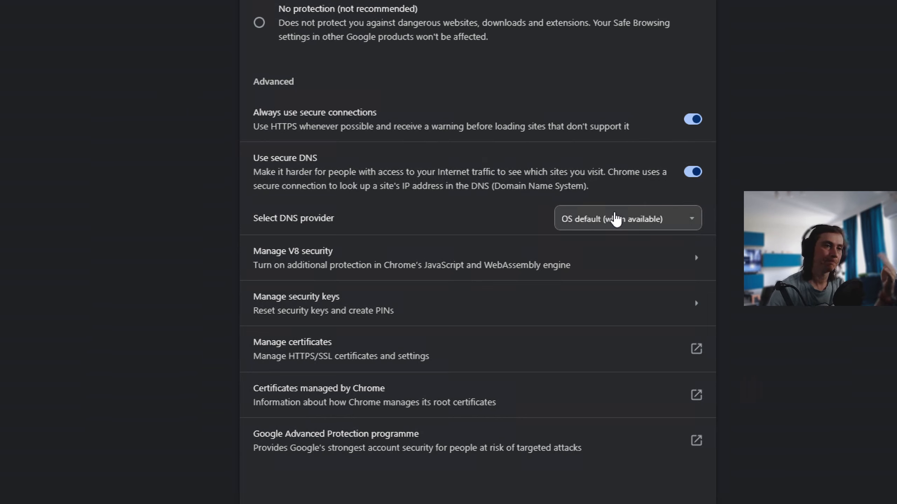
left_click(615, 220)
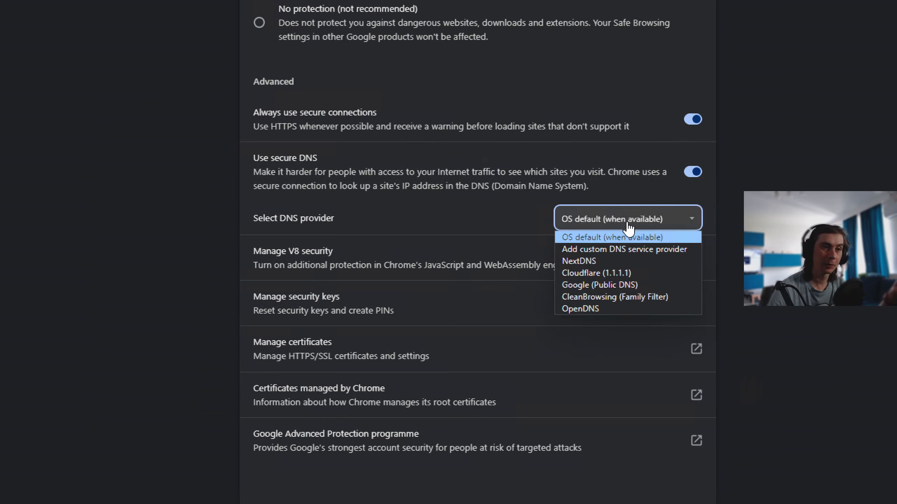
left_click(665, 274)
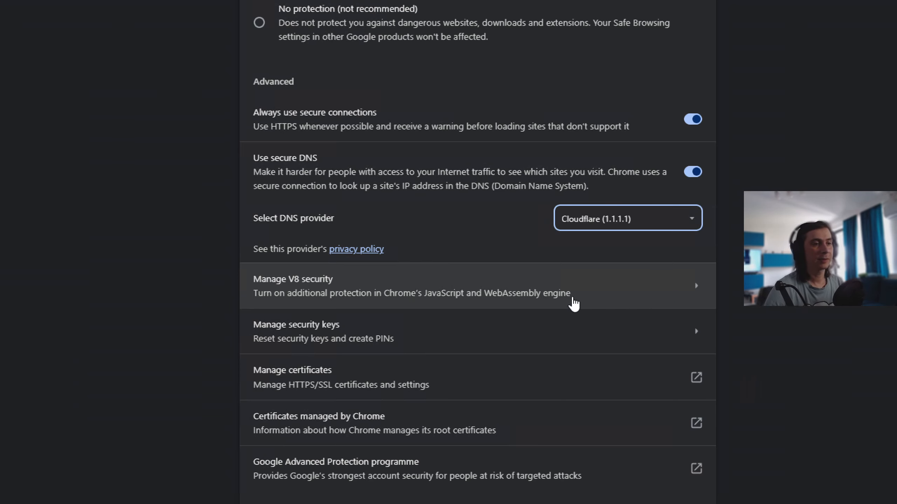
- Open the V8 security settings and examine the default and customised behaviours for the V8 optimiser
left_click(638, 300)
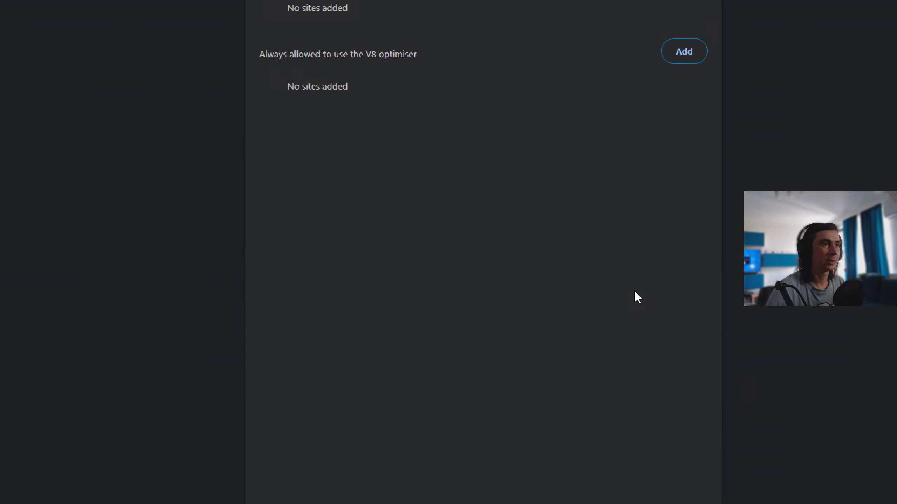
scroll(560, 104, "up", 7)
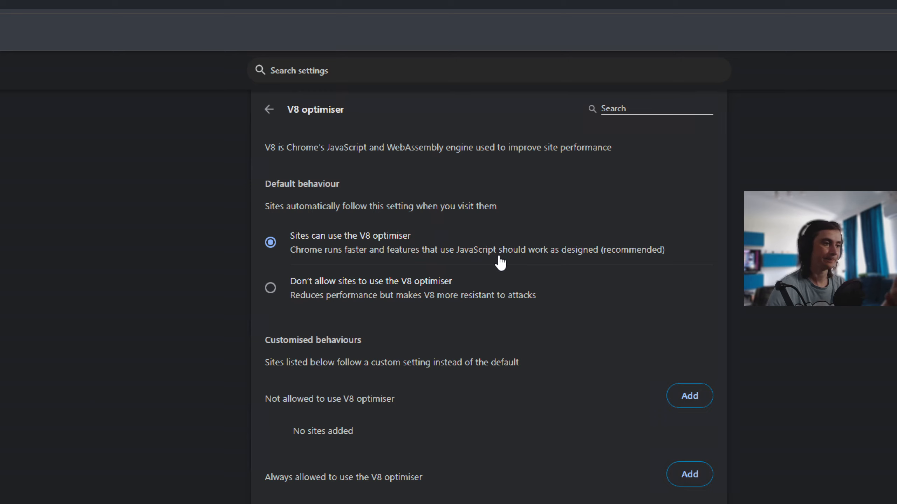
- Try disallowing sites from using the V8 optimiser by default, and switch back to the recommended option that lets sites use it
left_click(603, 292)
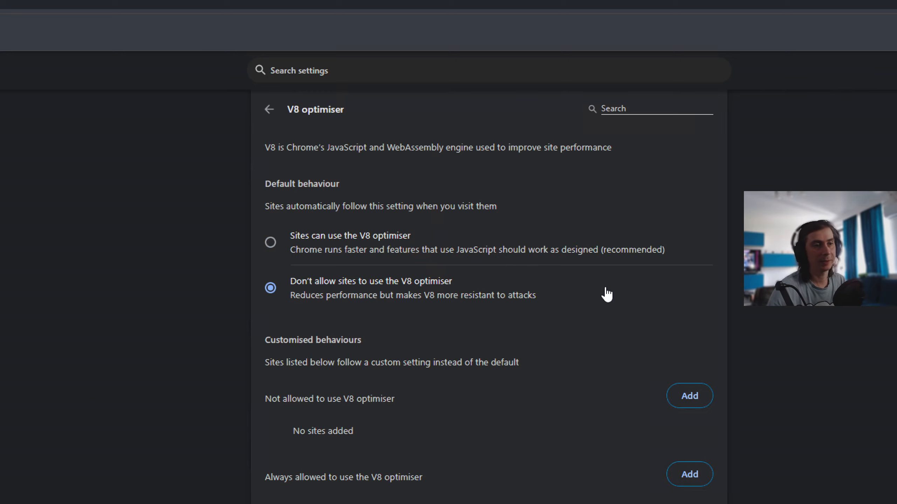
left_click(463, 256)
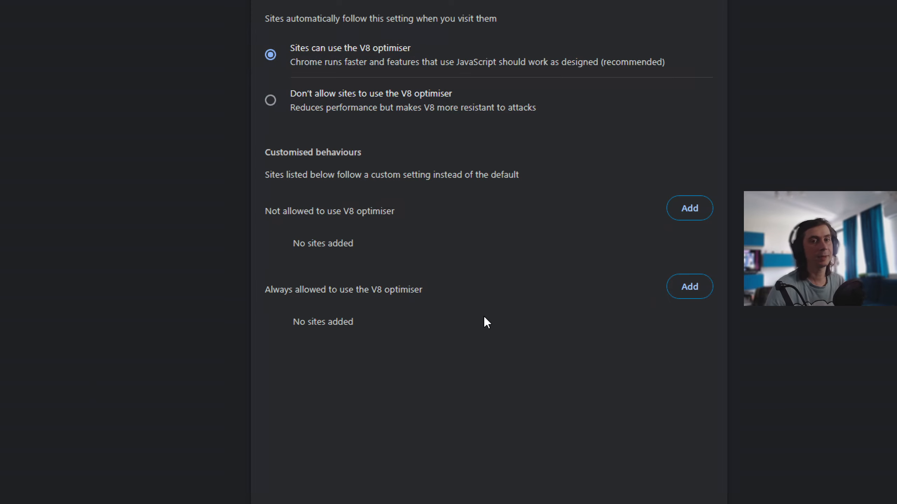
scroll(544, 40, "up", 5)
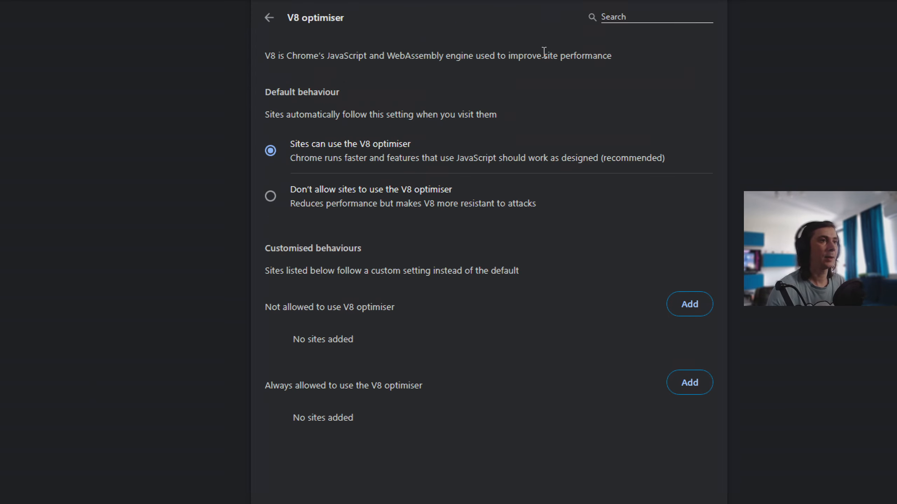
- Return to the Security settings and check the advanced entries for managing security keys and certificates
left_click(269, 74)
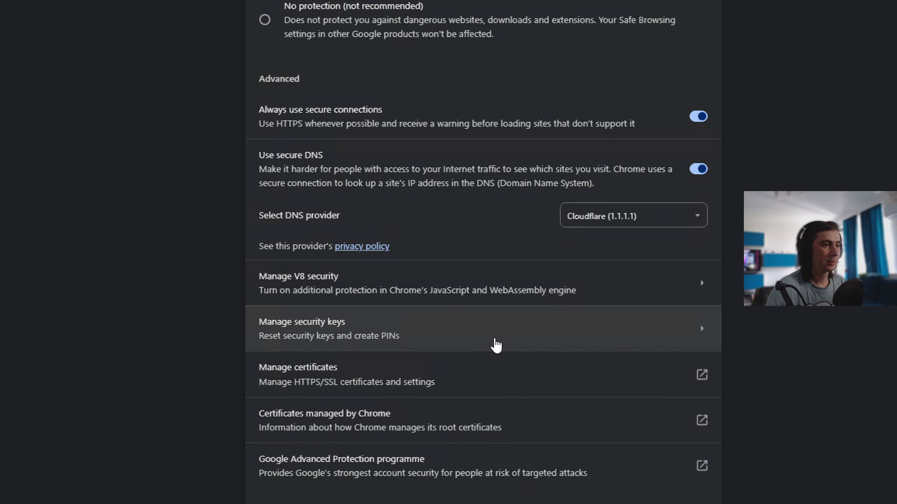
left_click(493, 342)
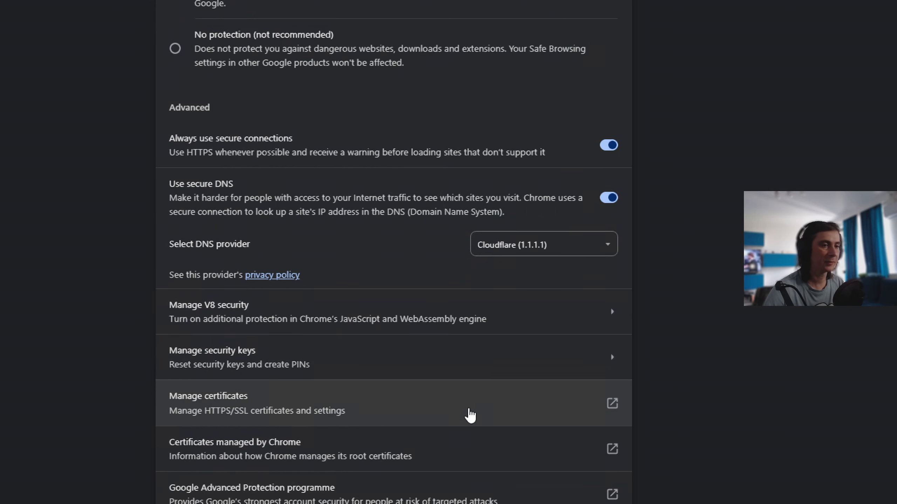
scroll(606, 411, "down", 1)
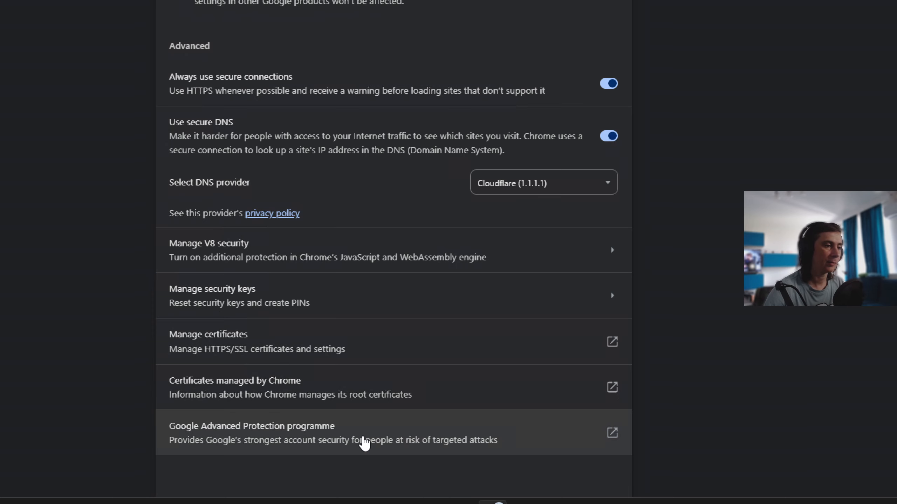
- Open the Google Advanced Protection programme page, read through its overview of account protections, and close it to return to the Security settings
left_click(344, 440)
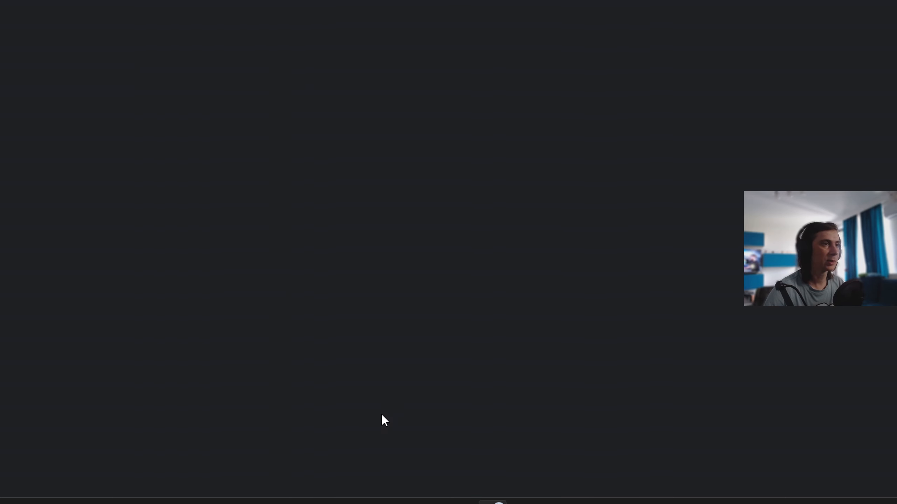
scroll(393, 343, "up", 6)
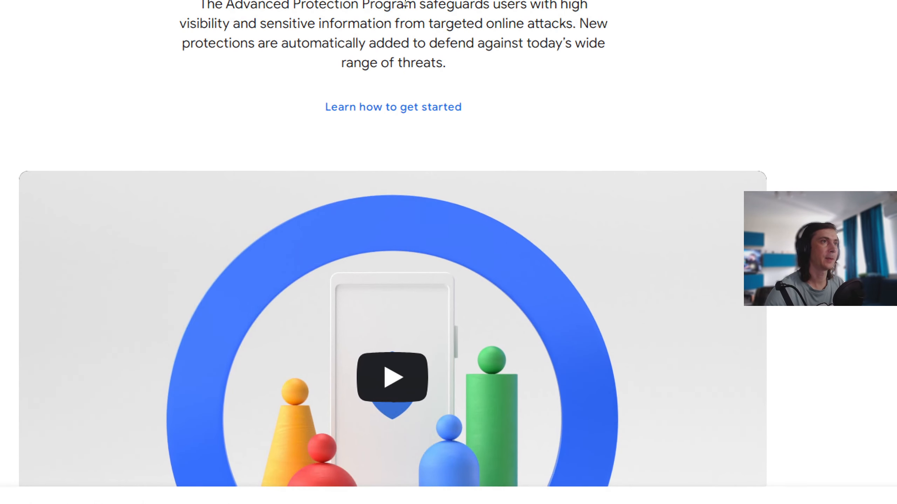
scroll(252, 58, "up", 4)
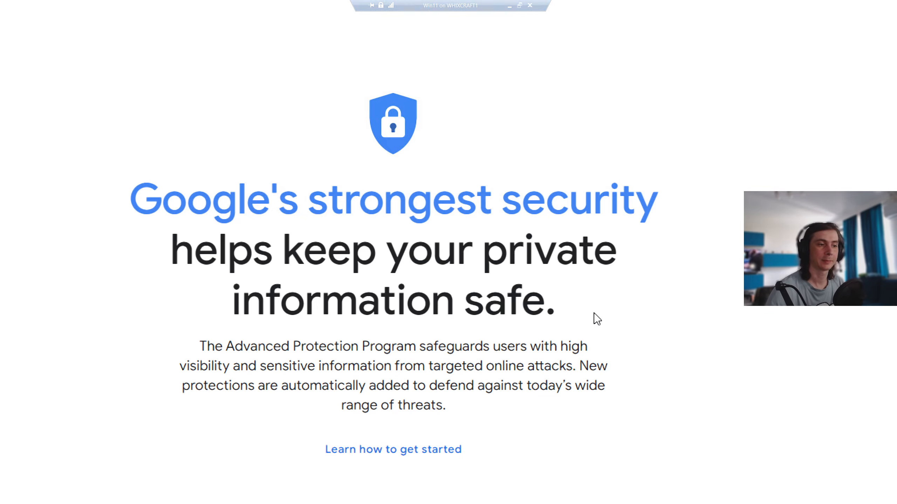
scroll(596, 319, "down", 20)
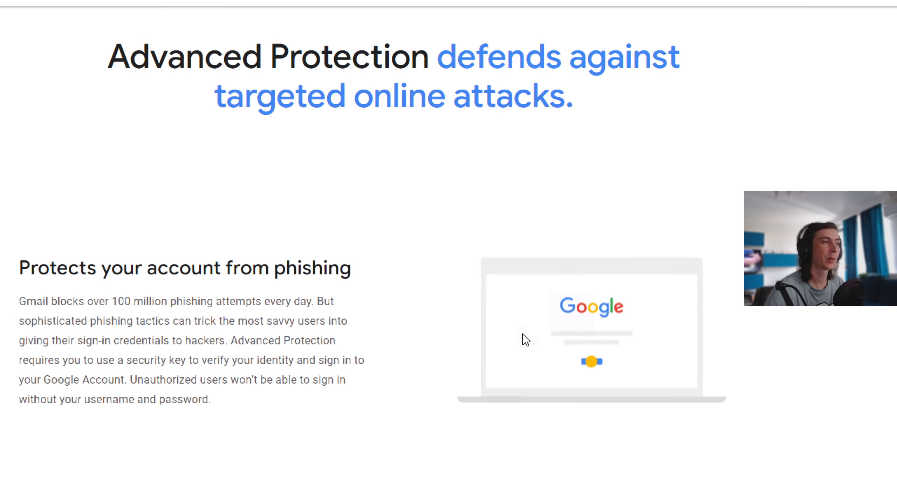
scroll(406, 407, "down", 19)
scroll(407, 407, "down", 7)
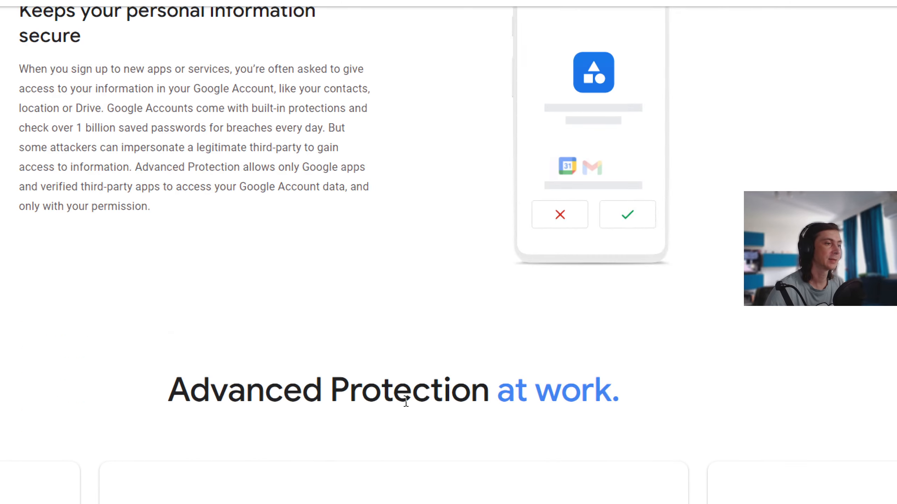
key("super+minus")
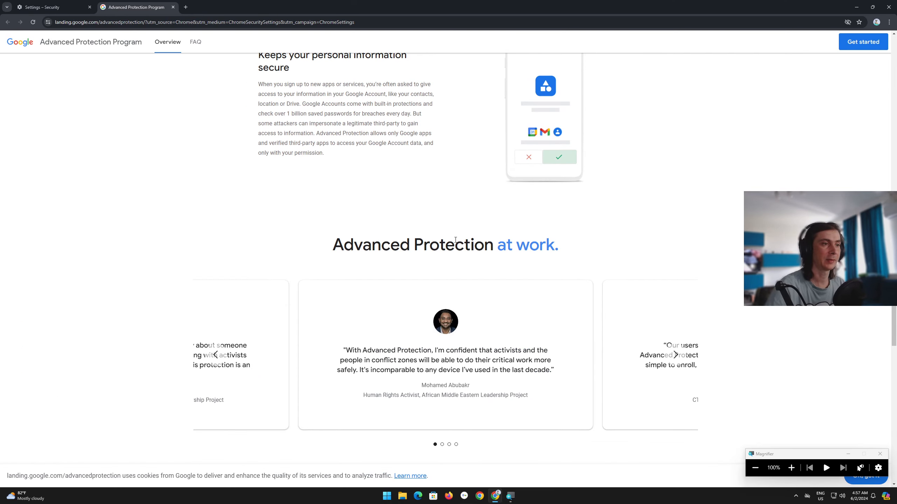
scroll(424, 173, "up", 20)
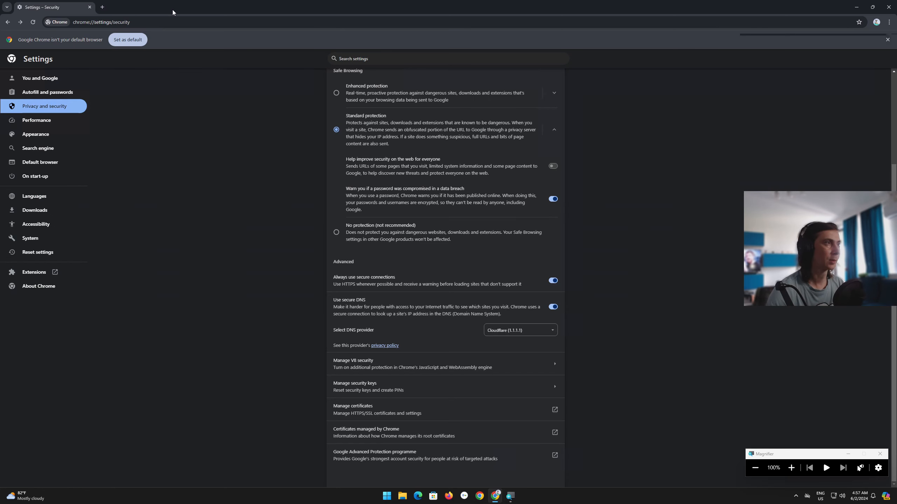
left_click(173, 7)
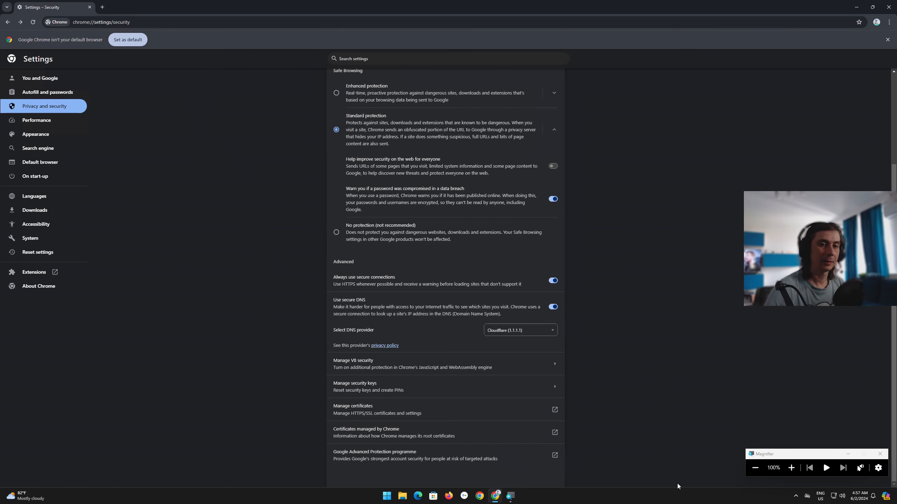
- Review the Memory saver and Preload pages options in the Performance settings, and look over the Appearance settings
left_click(43, 122)
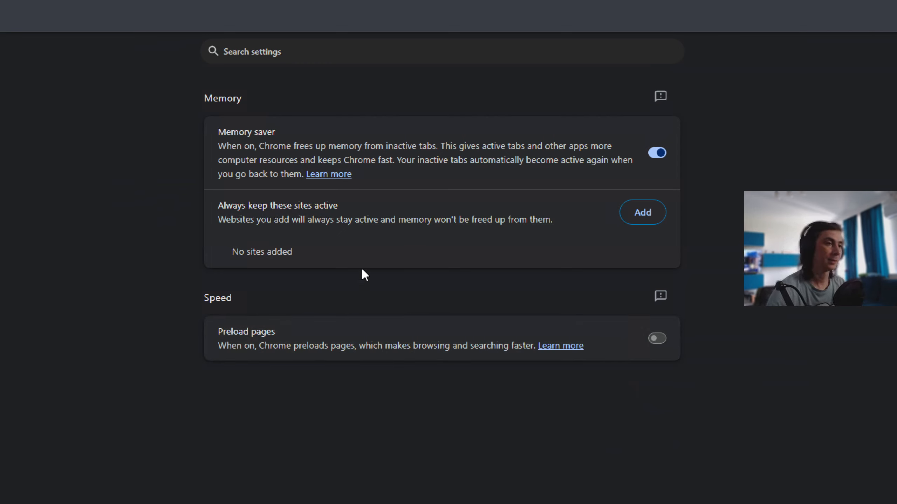
key("super+minus")
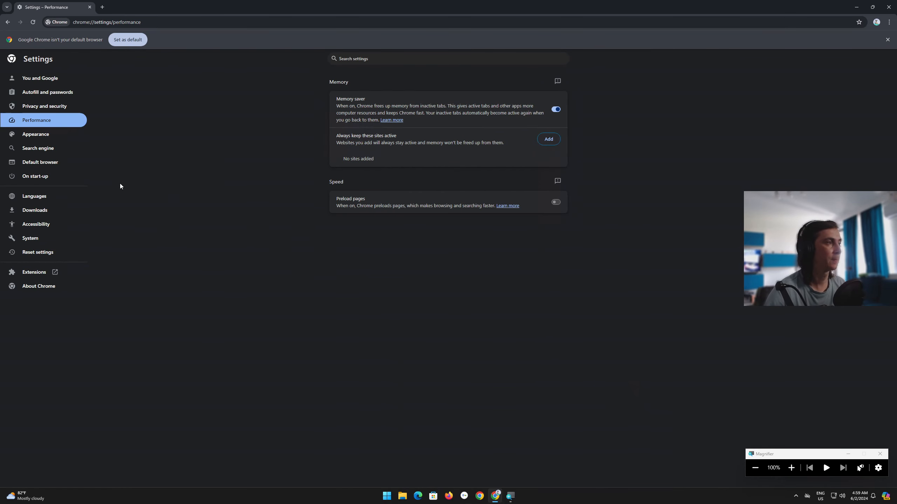
left_click(51, 137)
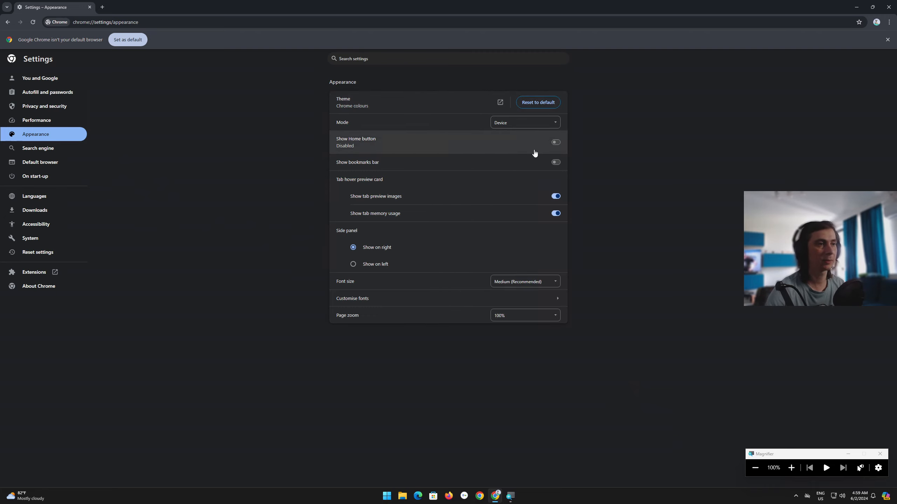
- Open the Search engine settings and check which search engines are available for the address bar, keeping Google selected
left_click(41, 148)
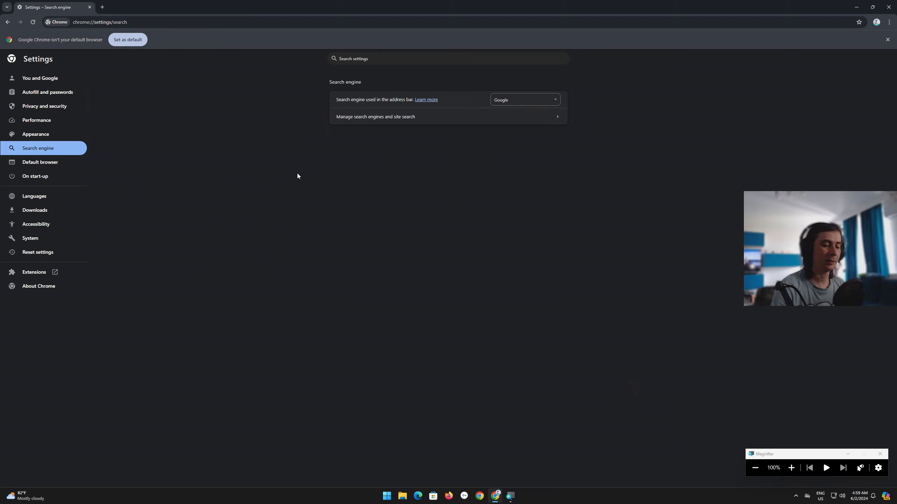
key("super+plus")
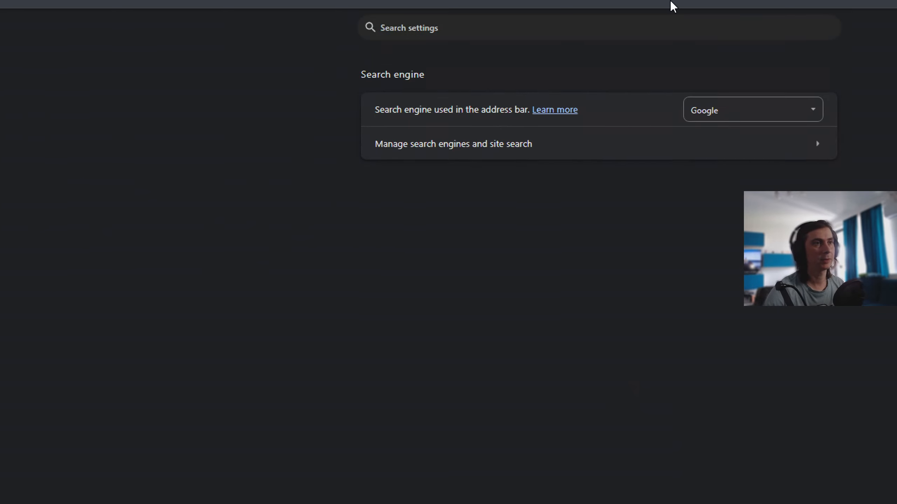
key("super+minus")
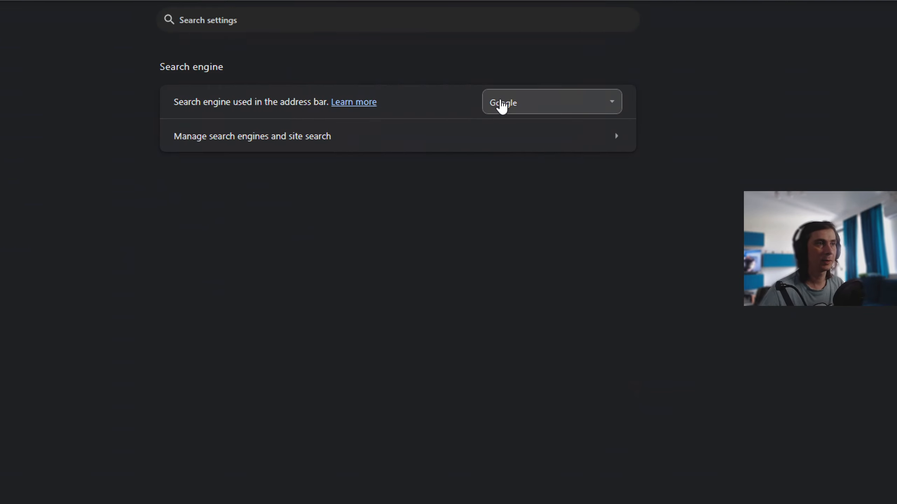
left_click(528, 100)
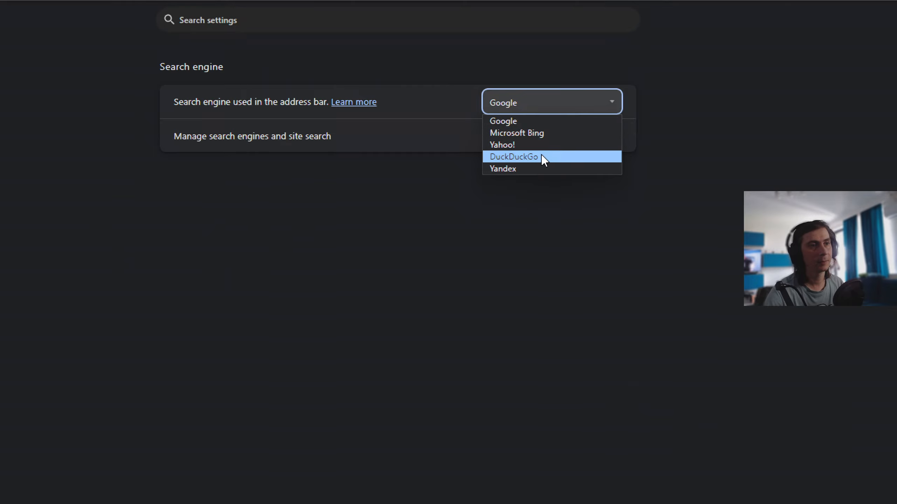
left_click(549, 209)
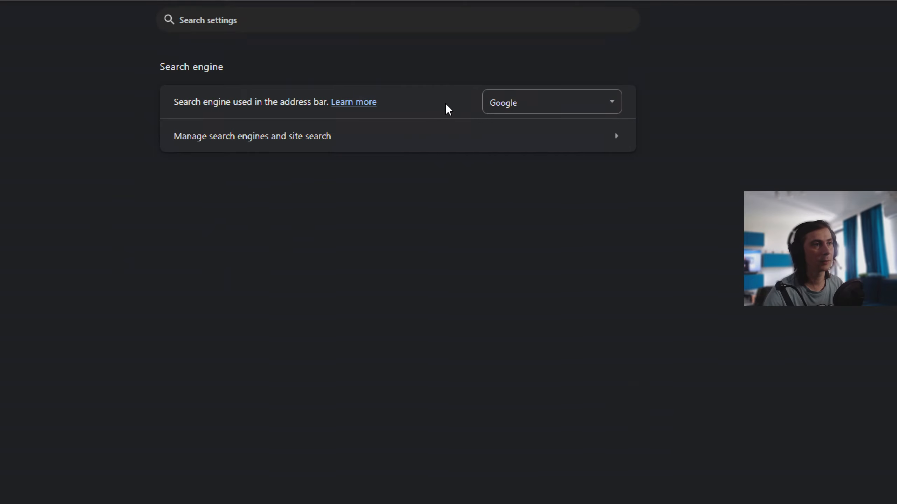
- Examine the keyboard shortcut, search engine and site search entries under Manage search engines and site search, and return to the Search engine settings
left_click(449, 142)
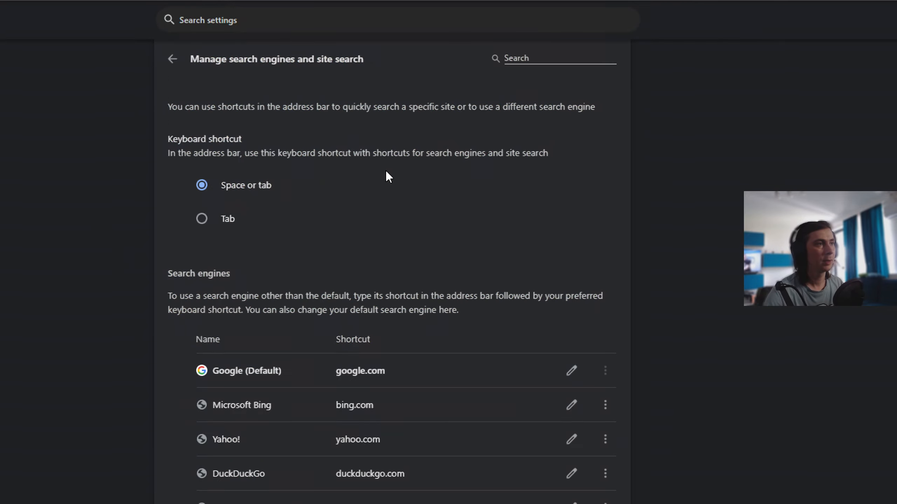
scroll(455, 253, "down", 1)
scroll(633, 403, "down", 5)
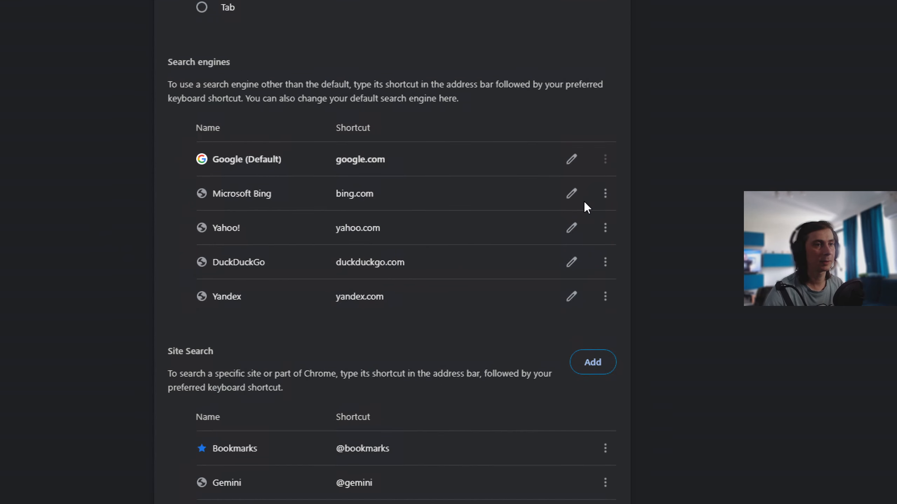
scroll(647, 256, "down", 3)
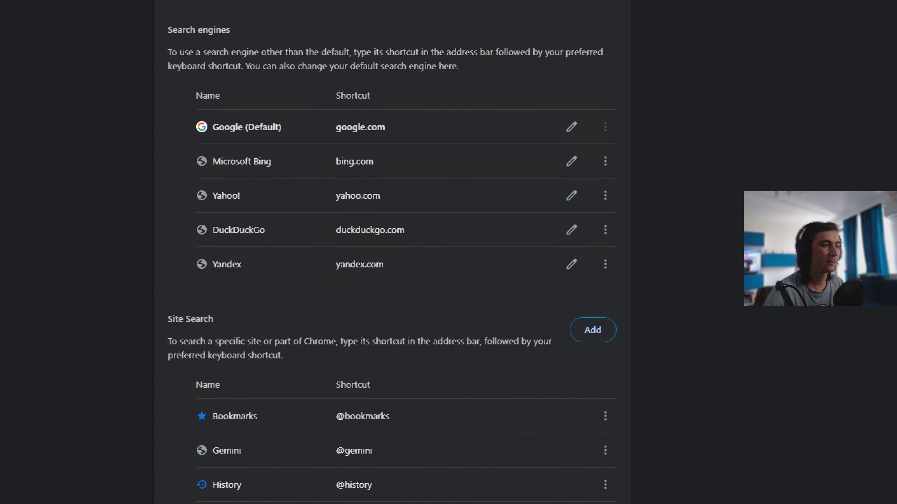
scroll(678, 466, "down", 2)
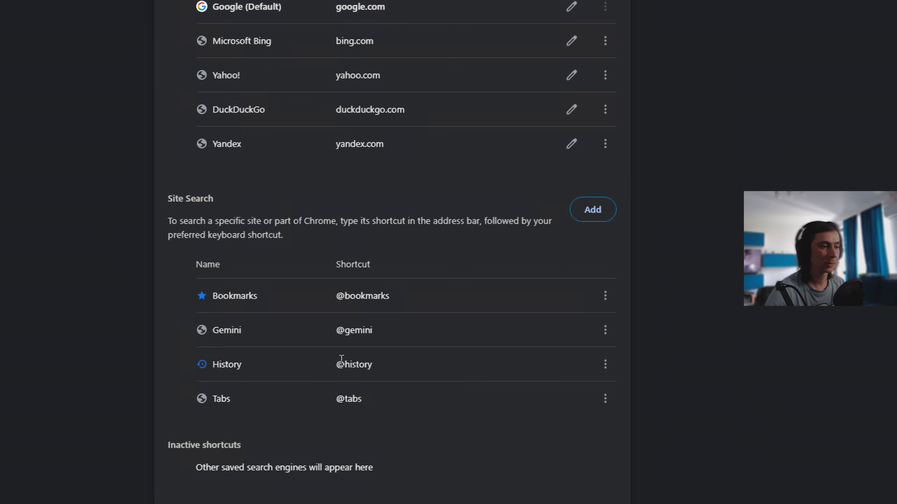
scroll(554, 460, "down", 1)
scroll(528, 37, "up", 5)
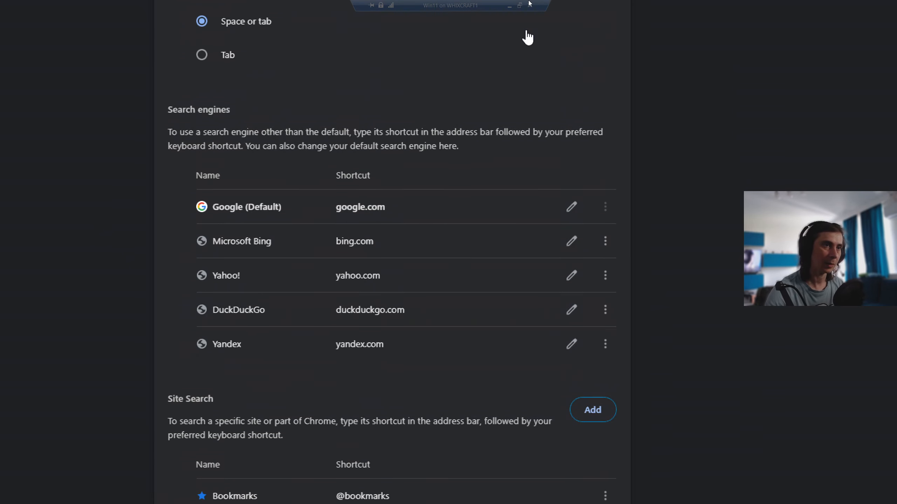
scroll(504, 84, "up", 1)
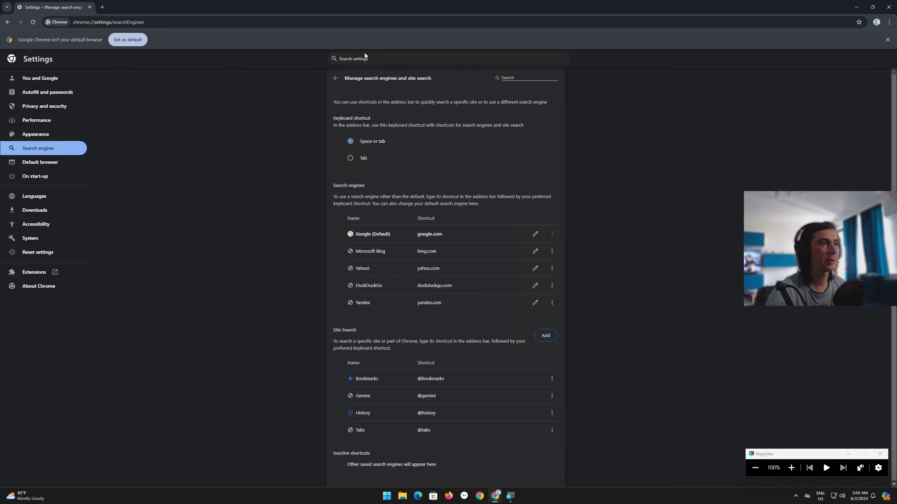
left_click(335, 78)
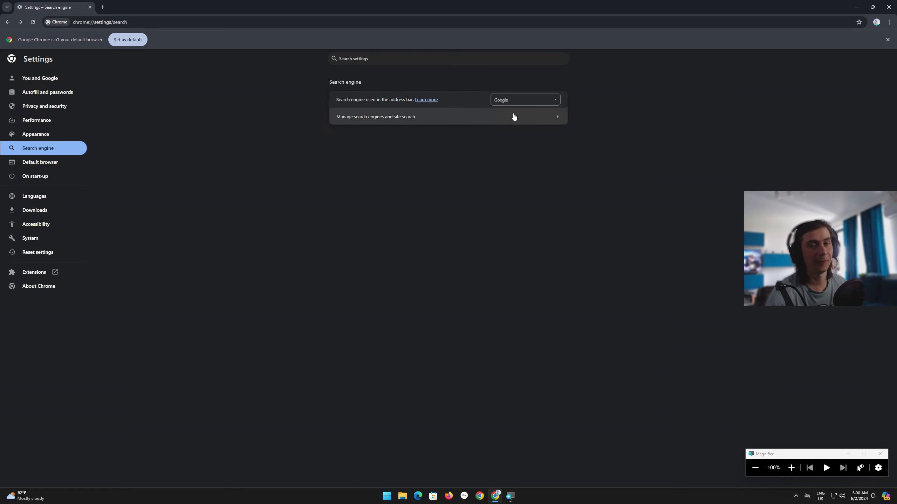
- Check the Default browser settings and the option for making Chrome the default browser
left_click(42, 164)
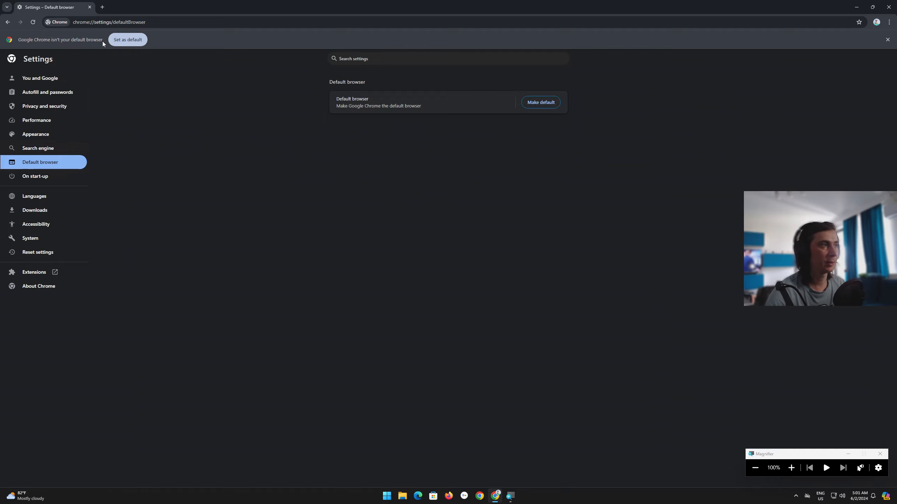
key("super+plus")
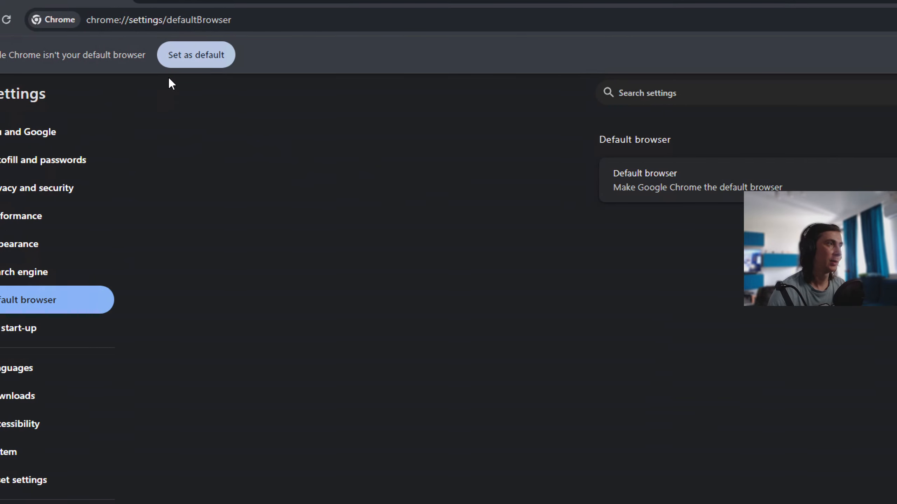
key("super+minus")
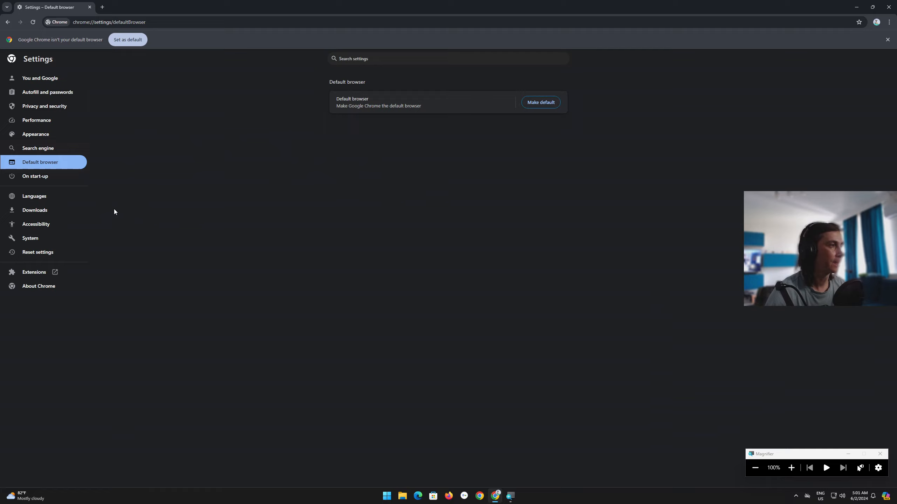
- Set the On start-up behaviour to open a specific page or set of pages
left_click(53, 178)
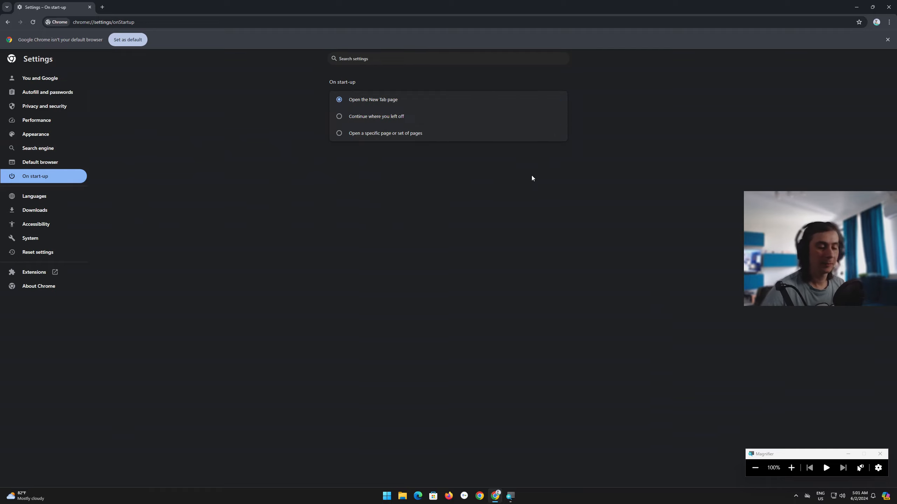
key("super+plus")
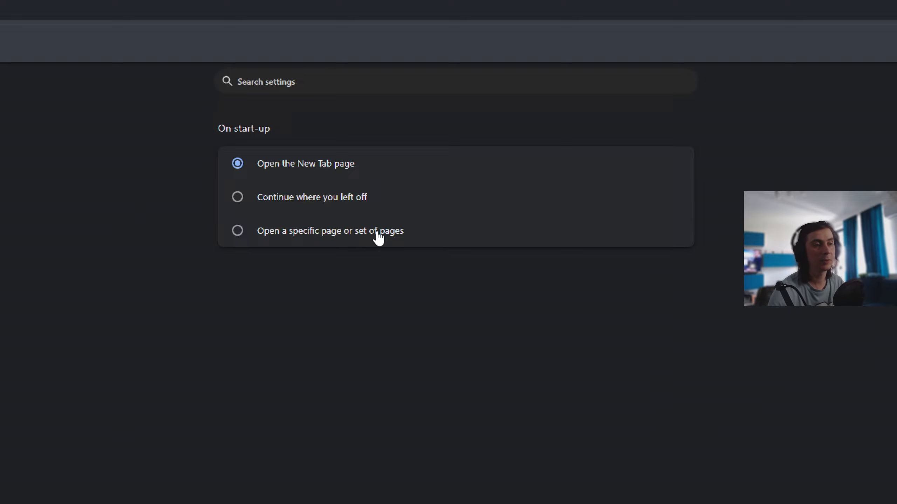
left_click(364, 234)
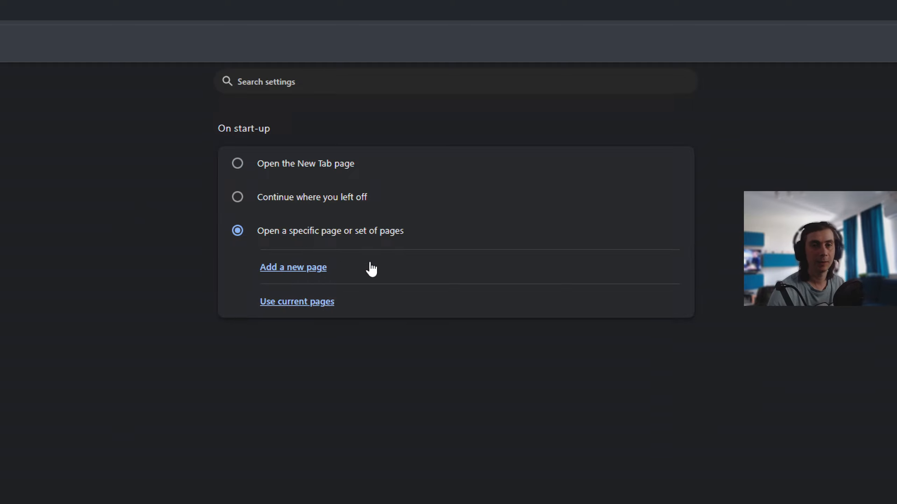
- Set the On start-up behaviour to open the New Tab page
left_click(240, 168)
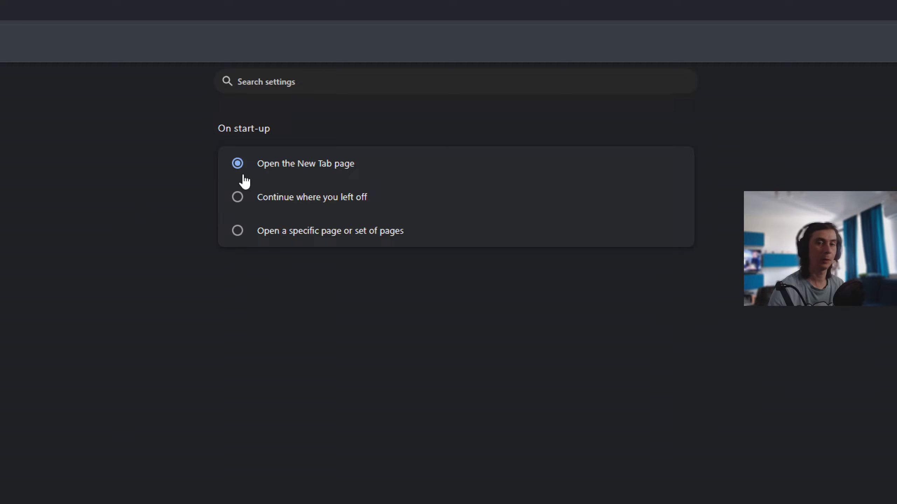
key("super+minus")
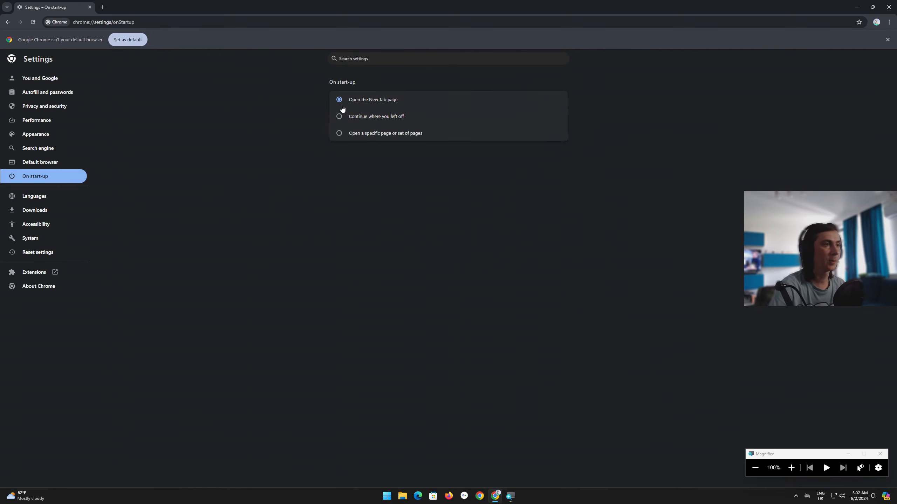
- Open the Downloads settings and check the download location, the ask-where-to-save option and the show-downloads-when-done option
left_click(49, 213)
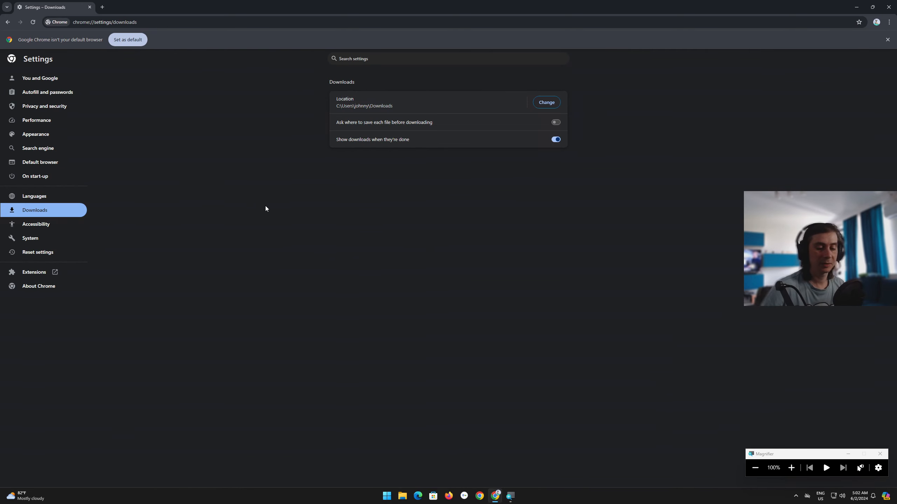
key("super+plus")
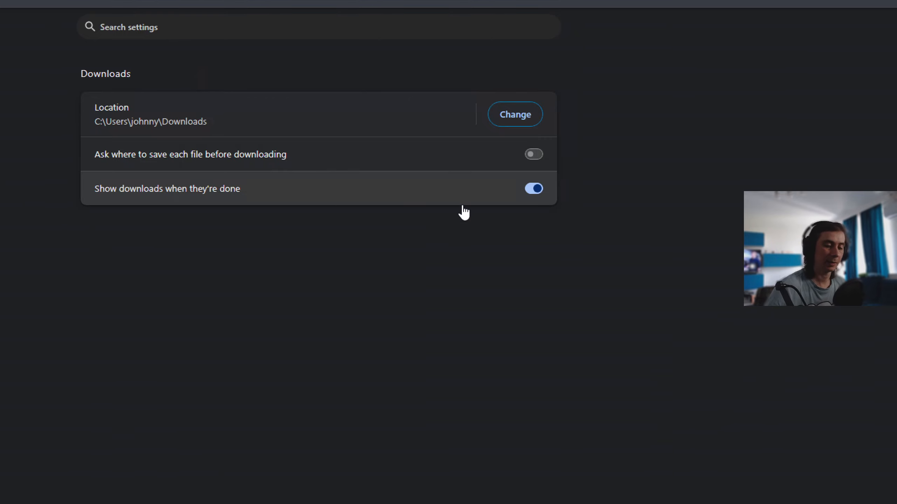
key("super+minus")
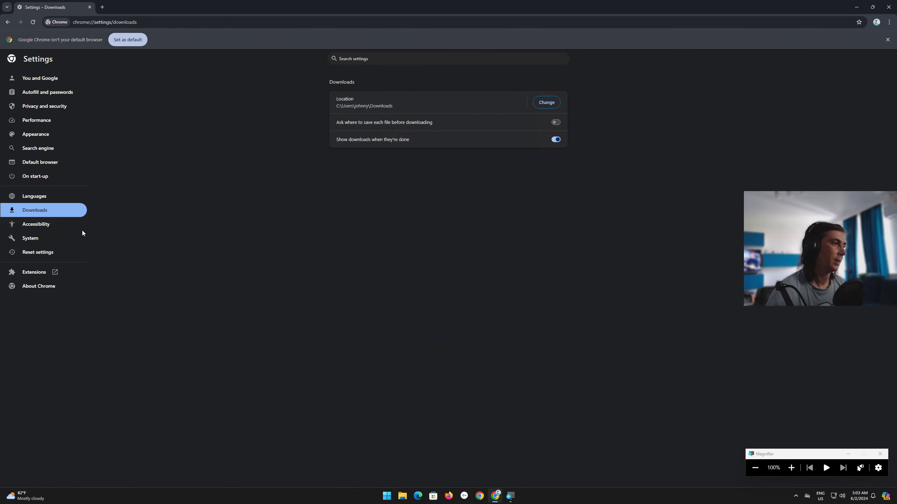
- Open the System settings and check the background apps, graphics acceleration and proxy options
left_click(62, 240)
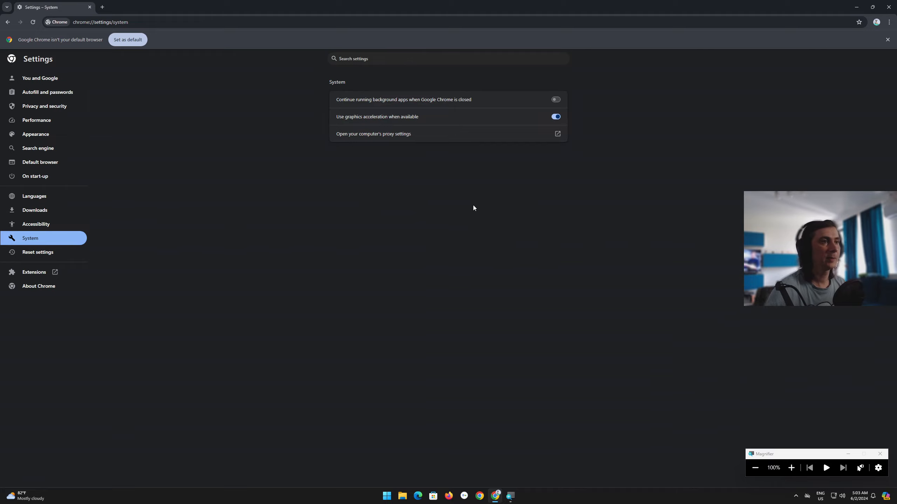
key("super+plus")
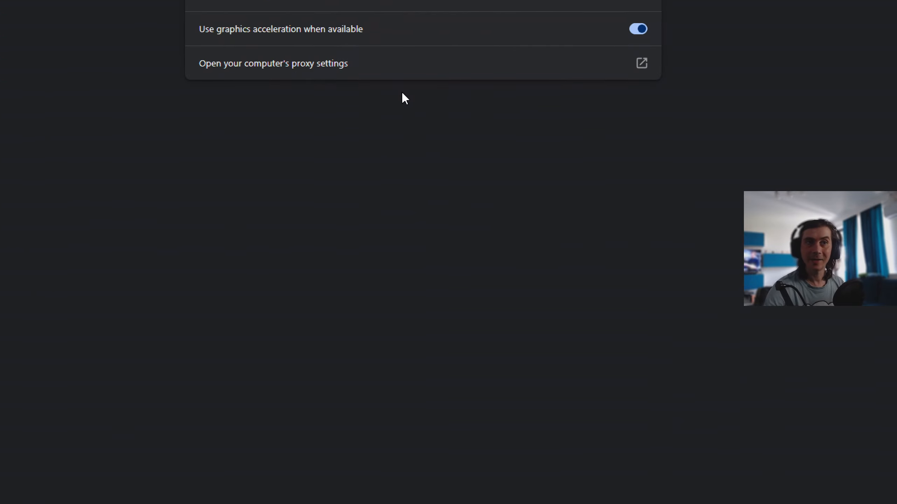